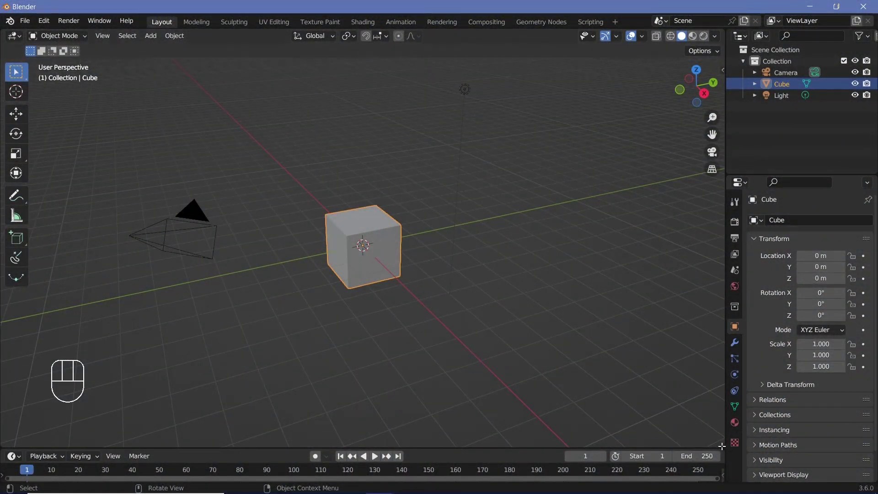
# - Split the 3D viewport horizontally, turn the lower area into a Geometry Node Editor and create a new node tree for the cube
pyautogui.moveTo(717, 446); pyautogui.dragTo(694, 264)
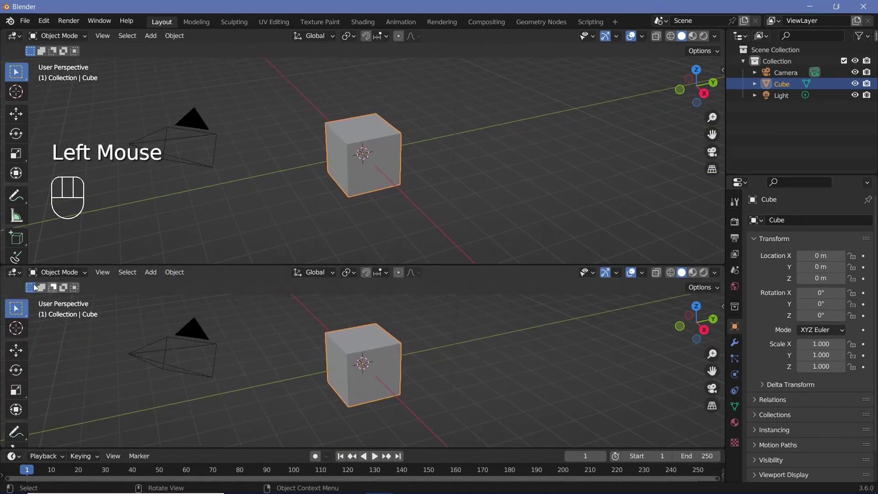
pyautogui.click(8, 273)
pyautogui.click(40, 366)
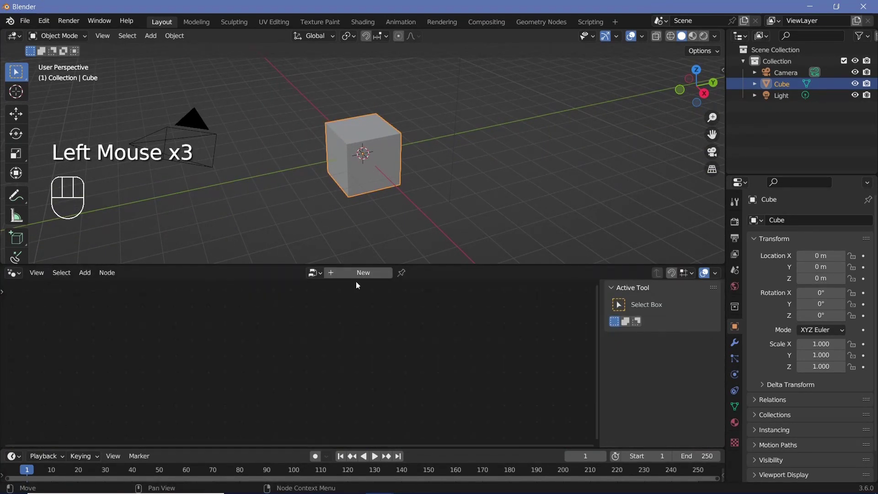
pyautogui.click(354, 274)
pyautogui.moveTo(348, 320); pyautogui.dragTo(329, 344, button='middle')
pyautogui.scroll(5, 330, 344)
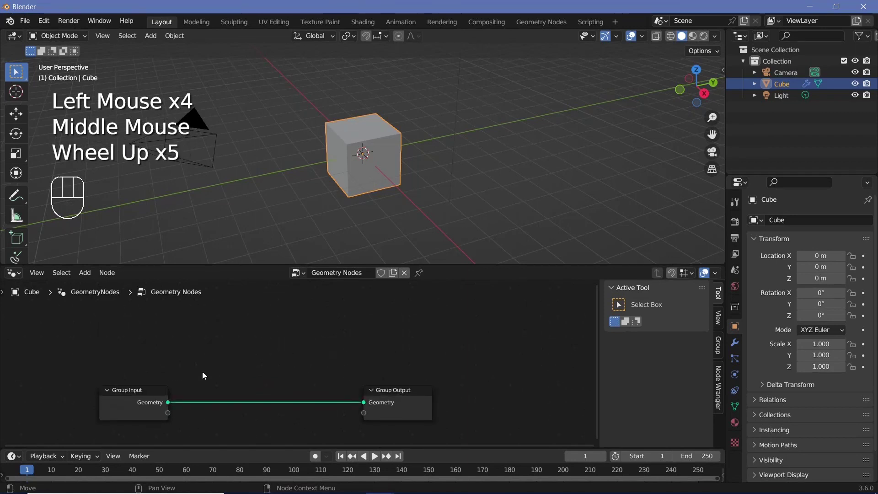
# - Replace the Group Input node with a Grid node, linking its Mesh output to the Group Output's Geometry
pyautogui.moveTo(178, 376); pyautogui.dragTo(191, 343, button='middle')
pyautogui.click(153, 410)
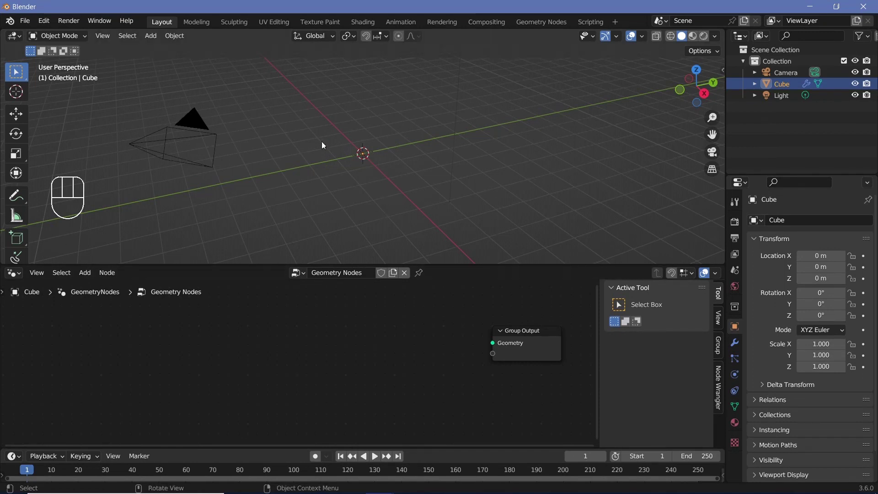
pyautogui.hotkey('shift', 'a')
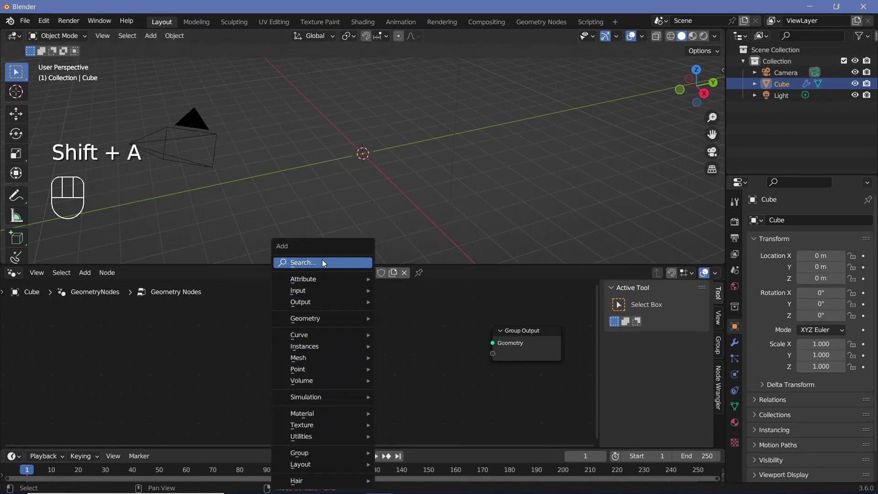
pyautogui.click(322, 260)
pyautogui.write('g')
pyautogui.press('Return')
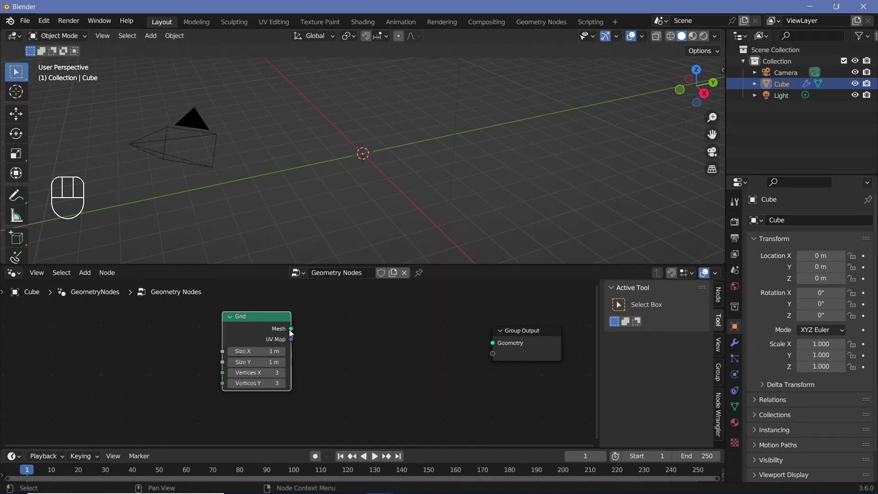
pyautogui.moveTo(291, 330); pyautogui.dragTo(493, 342)
pyautogui.moveTo(271, 317); pyautogui.dragTo(253, 331)
pyautogui.moveTo(236, 91); pyautogui.dragTo(298, 89, button='middle')
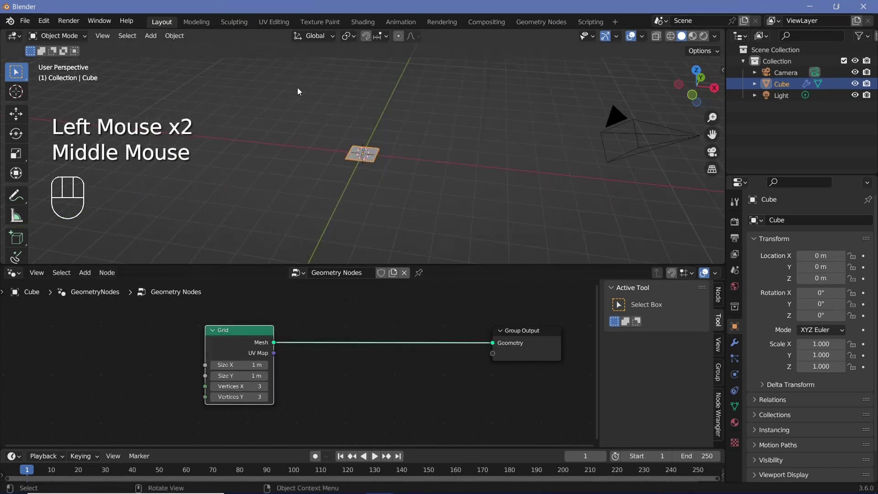
# - Add a Value node and link it to both Size X and Size Y of the Grid node
pyautogui.moveTo(128, 368); pyautogui.dragTo(266, 347, button='middle')
pyautogui.hotkey('shift', 'a')
pyautogui.click(235, 263)
pyautogui.write('value')
pyautogui.press('Return')
pyautogui.click(57, 344)
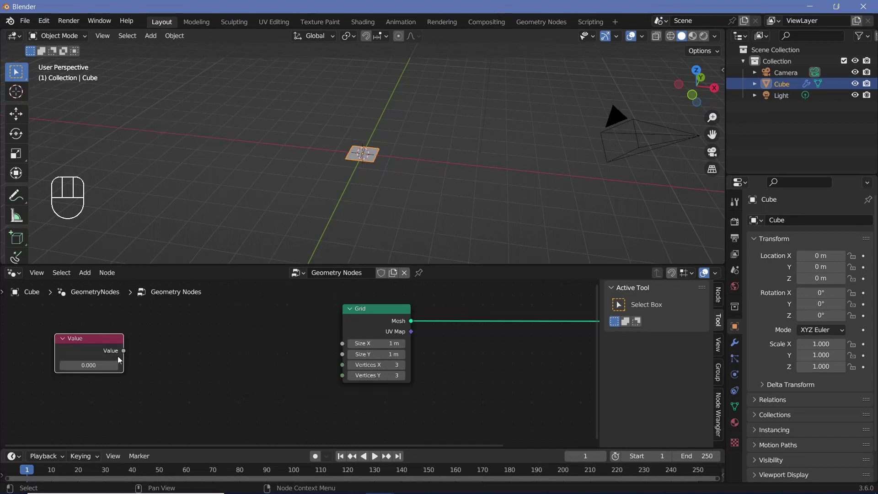
pyautogui.moveTo(123, 351); pyautogui.dragTo(342, 343)
pyautogui.moveTo(124, 350); pyautogui.dragTo(342, 354)
# - Insert a shared reroute point on the two size links and move the Value node farther from it
pyautogui.moveTo(283, 364); pyautogui.dragTo(212, 380)
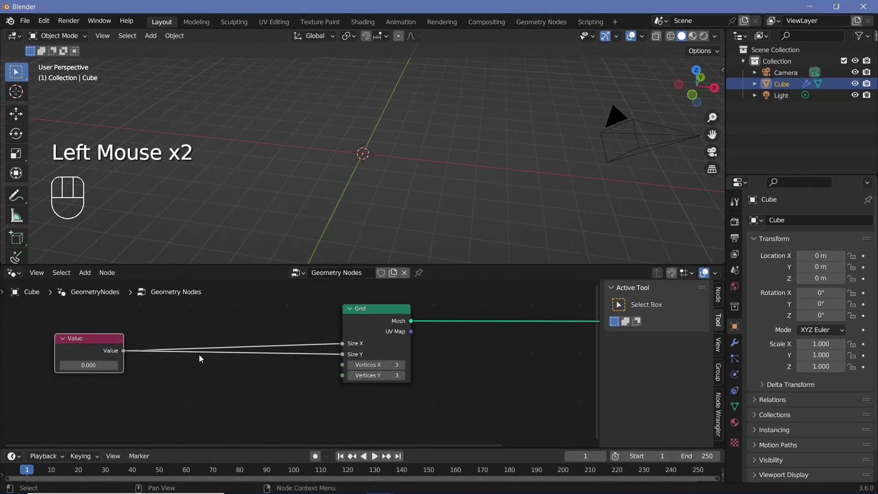
pyautogui.moveTo(209, 331)
pyautogui.keyDown('shift'); pyautogui.mouseDown(button='right')
pyautogui.moveTo(219, 376)
pyautogui.moveTo(218, 362)
pyautogui.mouseUp(button='right'); pyautogui.keyUp('shift')
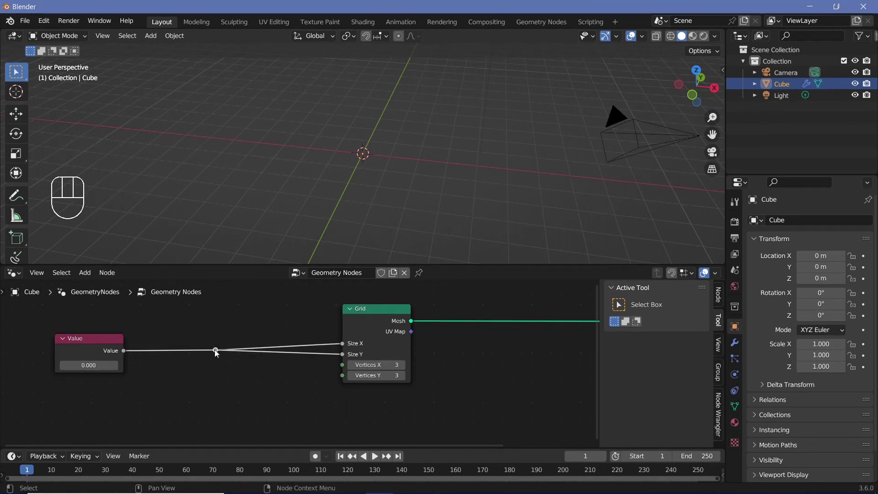
pyautogui.moveTo(216, 351)
pyautogui.moveTo(90, 338); pyautogui.dragTo(23, 341)
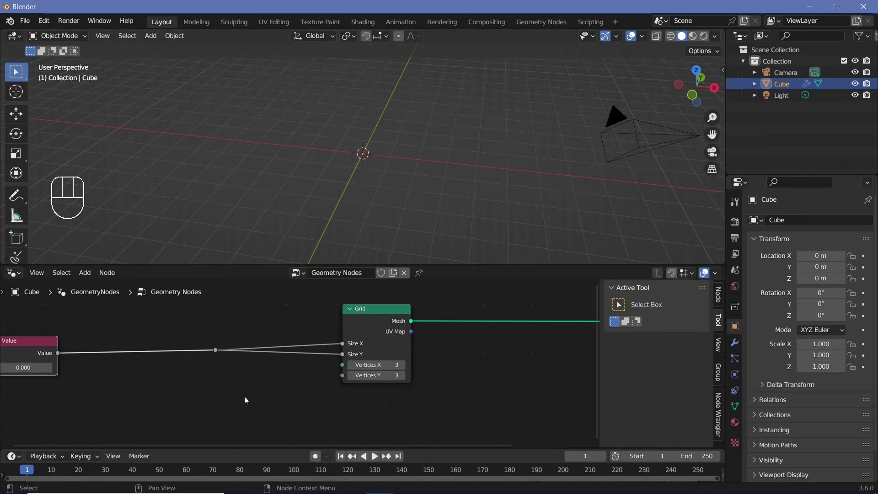
# - Add a Math node below the reroute point, set it to Multiply and enter 10 as its second value
pyautogui.scroll(2, 242, 397)
pyautogui.hotkey('shift', 'a')
pyautogui.write('math')
pyautogui.press('Return')
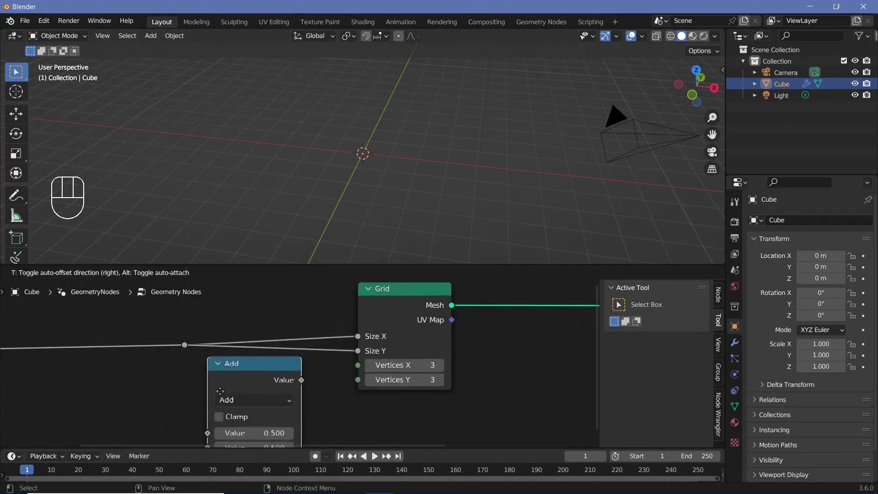
pyautogui.click(220, 391)
pyautogui.click(234, 399)
pyautogui.click(245, 264)
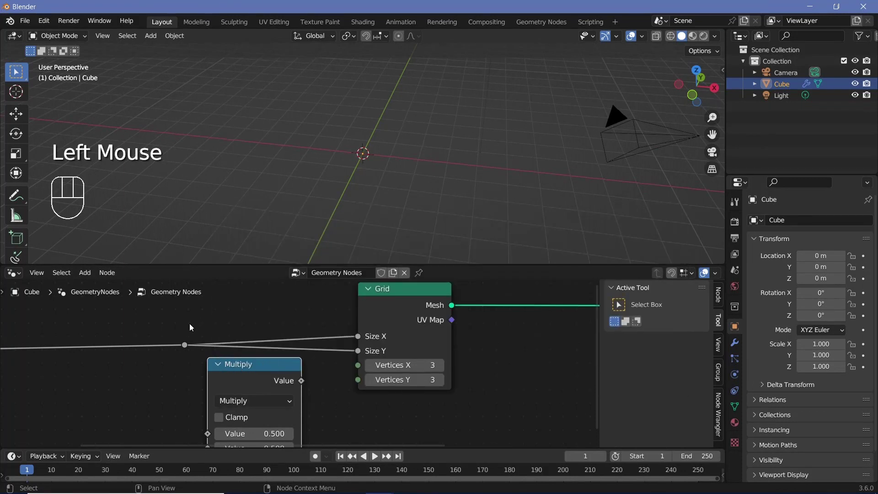
pyautogui.moveTo(191, 328); pyautogui.dragTo(197, 275, button='middle')
pyautogui.click(256, 395)
pyautogui.write('10')
pyautogui.press('Return')
# - Link the reroute point to the Multiply node's first value and its result to the Grid's Vertices X and Vertices Y
pyautogui.moveTo(194, 336); pyautogui.dragTo(201, 374, button='middle')
pyautogui.keyDown('alt'); pyautogui.moveTo(197, 329); pyautogui.dragTo(247, 402, button='right'); pyautogui.keyUp('alt')
pyautogui.keyDown('alt'); pyautogui.moveTo(284, 378); pyautogui.dragTo(368, 364, button='right'); pyautogui.keyUp('alt')
pyautogui.keyDown('alt'); pyautogui.moveTo(309, 373); pyautogui.dragTo(373, 375, button='right'); pyautogui.keyUp('alt')
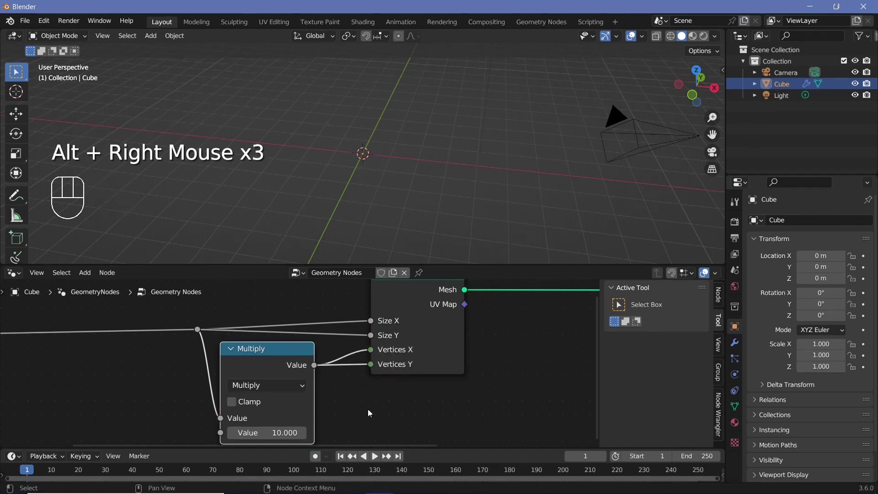
# - Set the Value node to 5
pyautogui.scroll(-2, 146, 394)
pyautogui.moveTo(79, 368); pyautogui.dragTo(128, 368, button='middle')
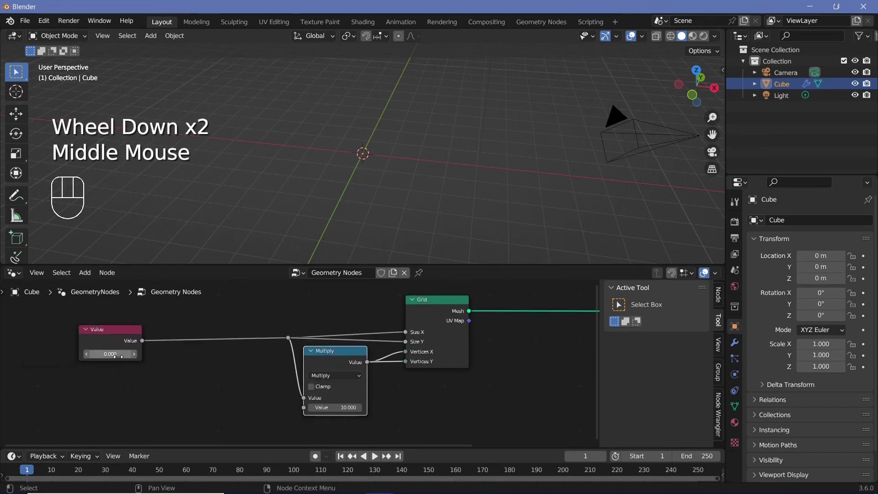
pyautogui.click(117, 354)
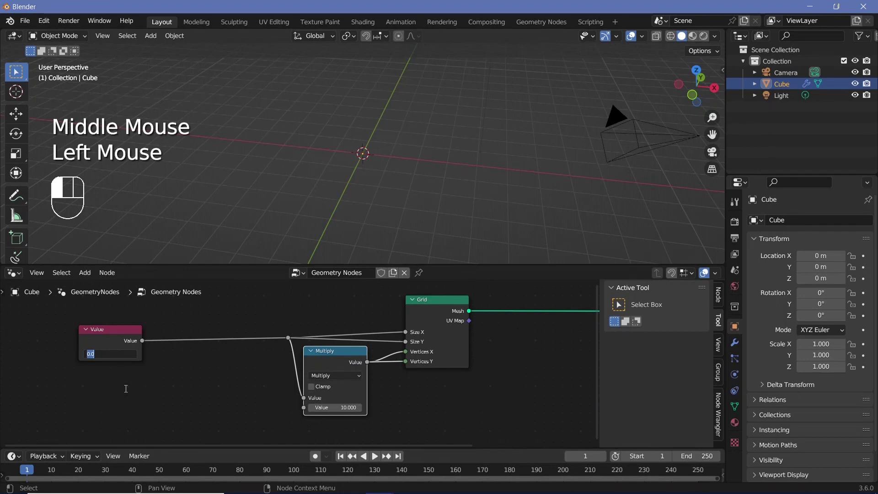
pyautogui.write('5')
pyautogui.press('Return')
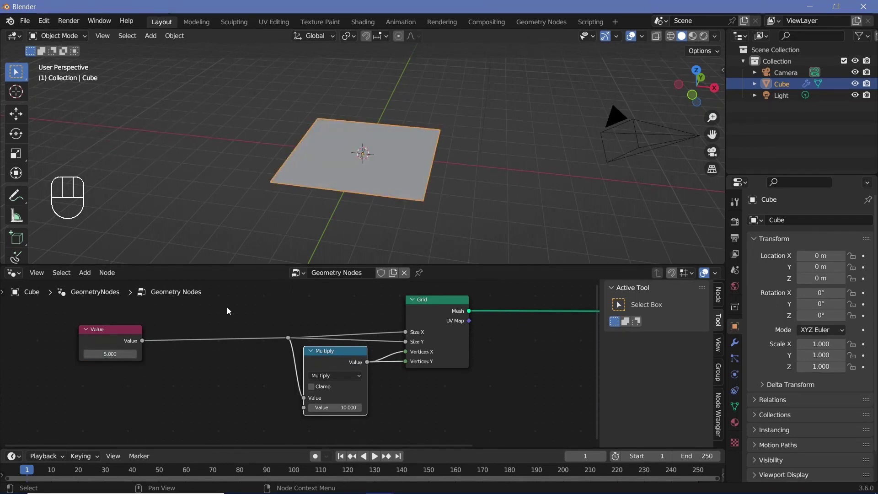
# - Switch the viewport to wireframe shading and examine the grid's subdivisions up close
pyautogui.click(669, 37)
pyautogui.scroll(2, 371, 188)
pyautogui.moveTo(371, 188); pyautogui.dragTo(385, 205, button='middle')
# - Try a Value node setting of 7.270 and undo it
pyautogui.keyDown('shift'); pyautogui.moveTo(110, 354); pyautogui.dragTo(166, 354); pyautogui.keyUp('shift')
pyautogui.scroll(1, 367, 224)
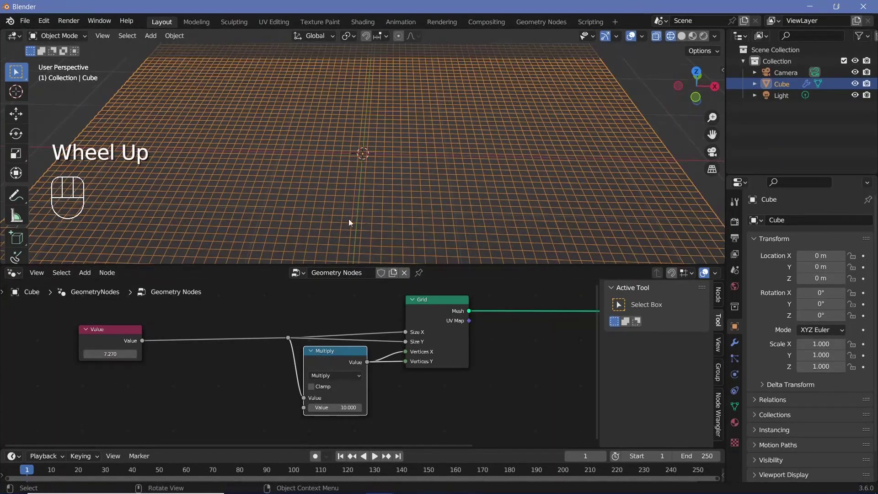
pyautogui.hotkey('ctrl', 'z')
# - Insert a Math node set to Round between the Value node and the reroute point
pyautogui.moveTo(110, 339); pyautogui.dragTo(105, 339)
pyautogui.hotkey('shift', 'a')
pyautogui.click(186, 265)
pyautogui.write('math')
pyautogui.press('Return')
pyautogui.click(200, 334)
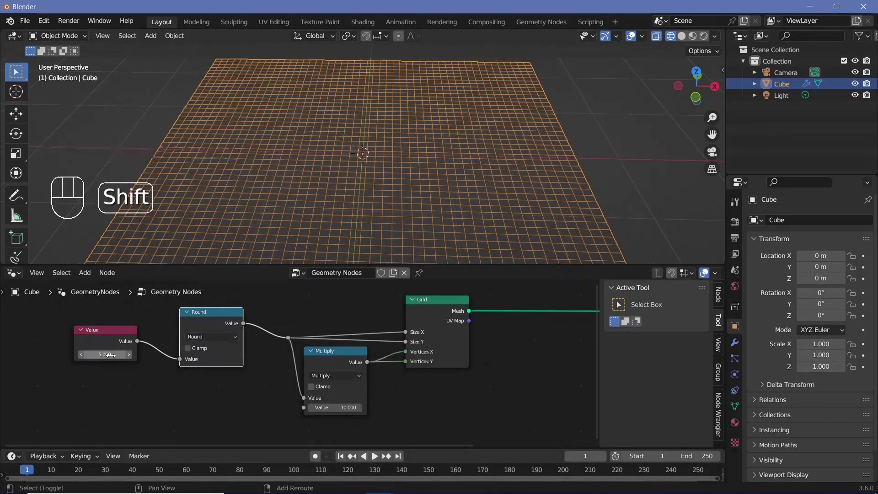
# - Try other amounts in the Value node to test the rounding, and set it to 3
pyautogui.moveTo(106, 355)
pyautogui.keyDown('shift'); pyautogui.mouseDown()
pyautogui.moveTo(147, 354)
pyautogui.moveTo(122, 354)
pyautogui.mouseUp(); pyautogui.keyUp('shift')
pyautogui.click(111, 354)
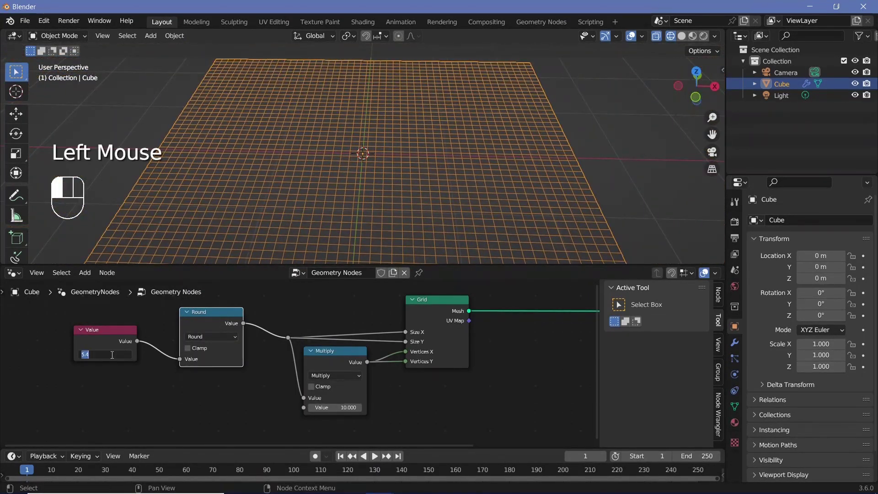
pyautogui.write('3')
pyautogui.press('Return')
pyautogui.scroll(3, 287, 232)
pyautogui.keyDown('shift'); pyautogui.moveTo(287, 231); pyautogui.dragTo(249, 187, button='middle'); pyautogui.keyUp('shift')
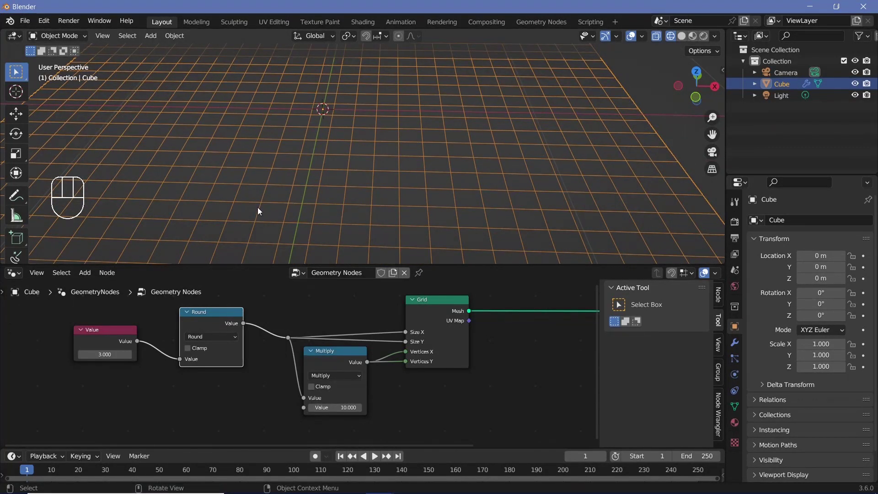
# - Move the Group Output aside and insert an Instance on Points node between the Grid and the Group Output
pyautogui.scroll(-2, 457, 383)
pyautogui.scroll(2, 453, 320)
pyautogui.moveTo(456, 383); pyautogui.dragTo(460, 345, button='middle')
pyautogui.moveTo(460, 344); pyautogui.dragTo(535, 342)
pyautogui.hotkey('shift', 'a')
pyautogui.write('instanc')
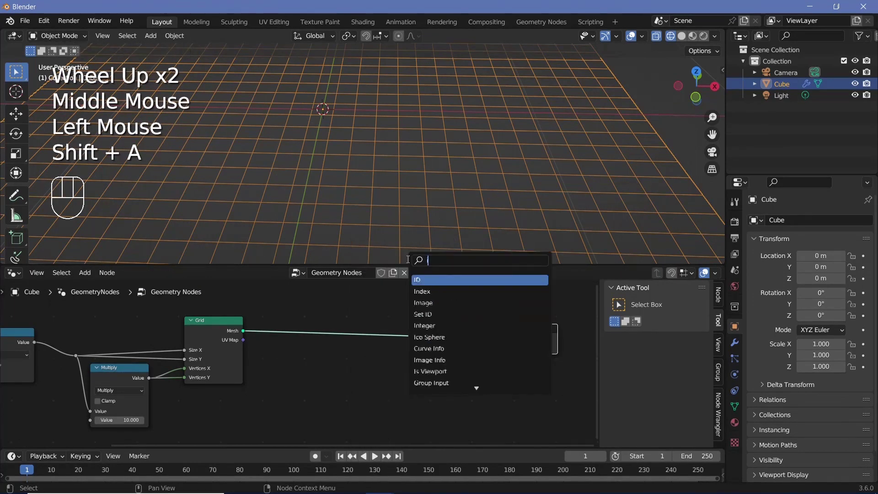
pyautogui.write('e on poi')
pyautogui.press('Return')
pyautogui.click(349, 329)
pyautogui.scroll(-4, 366, 182)
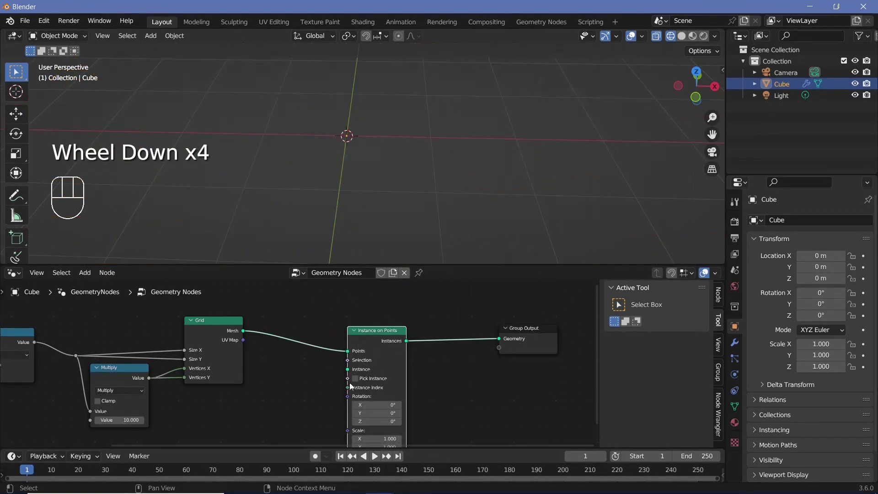
# - Add a Cube mesh node and link its Mesh output to the Instance input of Instance on Points
pyautogui.moveTo(294, 399); pyautogui.dragTo(314, 359, button='middle')
pyautogui.hotkey('shift', 'a')
pyautogui.click(293, 264)
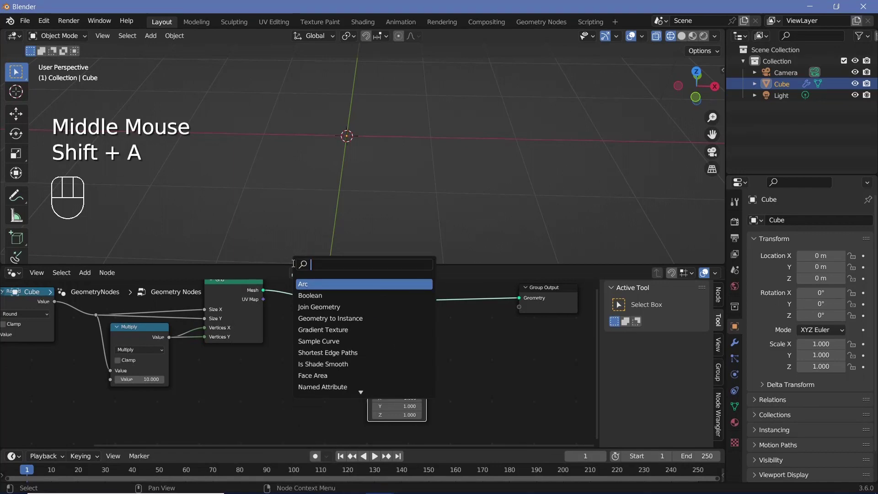
pyautogui.write('cube')
pyautogui.press('Return')
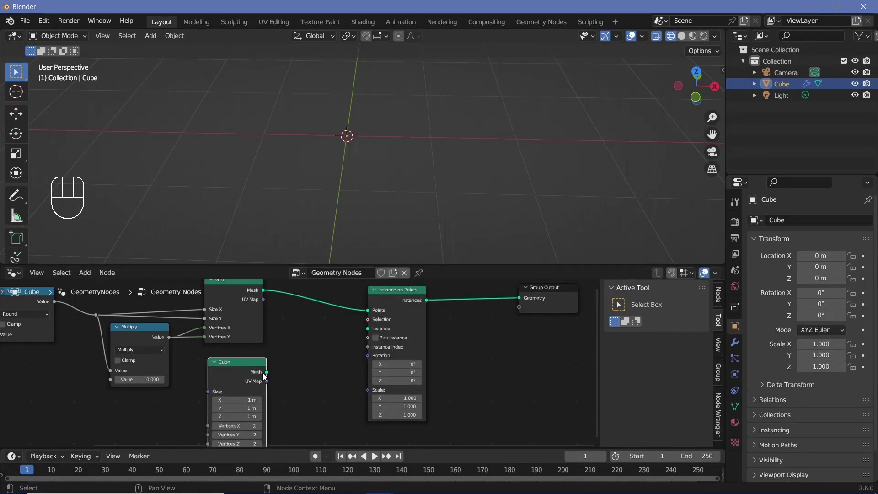
pyautogui.moveTo(265, 373); pyautogui.dragTo(367, 328)
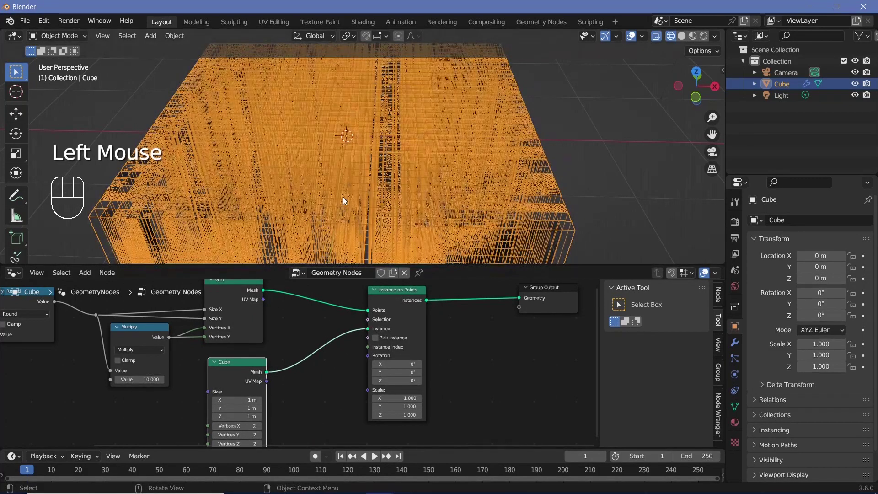
# - Return the viewport to solid shading and set the Cube node's X, Y and Z size to 0.01 m
pyautogui.moveTo(325, 191); pyautogui.dragTo(421, 155, button='middle')
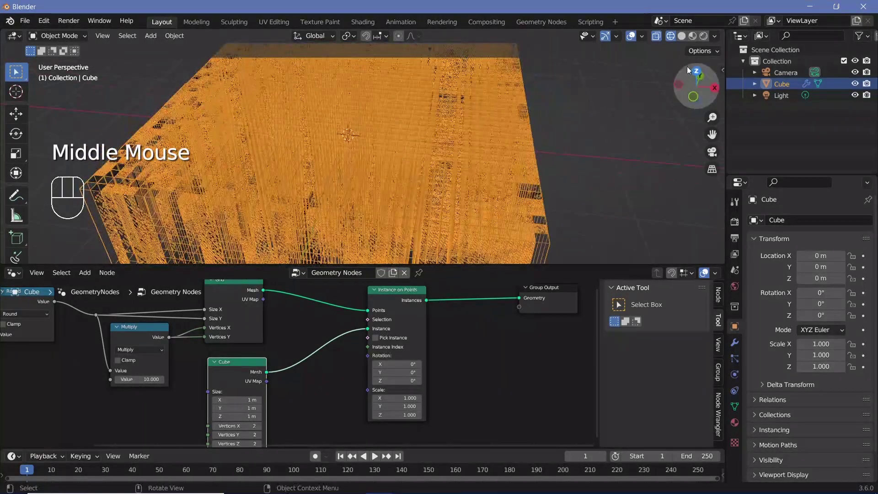
pyautogui.click(681, 36)
pyautogui.moveTo(256, 405); pyautogui.dragTo(311, 337, button='middle')
pyautogui.scroll(2, 309, 337)
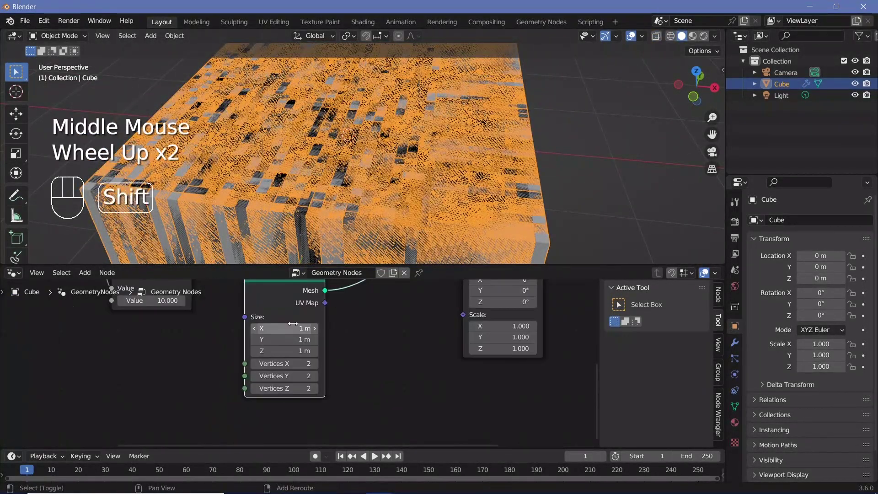
pyautogui.keyDown('shift'); pyautogui.moveTo(291, 328); pyautogui.dragTo(291, 352); pyautogui.keyUp('shift')
pyautogui.write('0.01')
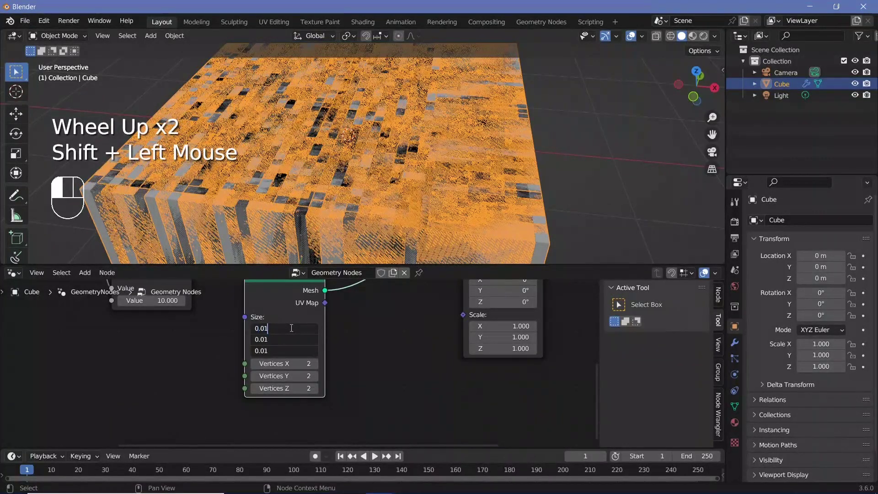
pyautogui.press('Return')
pyautogui.scroll(3, 359, 97)
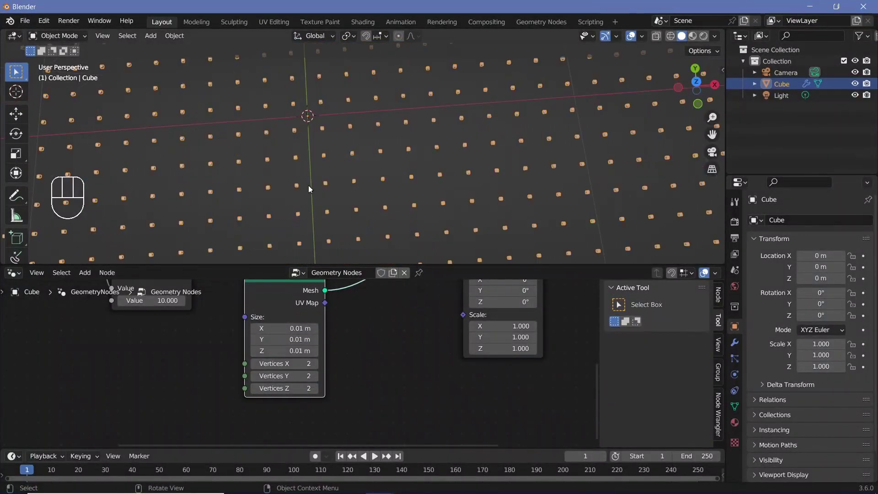
# - Stretch the Cube node's Y size to 0.09 m and inspect the resulting bars in the viewport
pyautogui.scroll(2, 320, 395)
pyautogui.moveTo(284, 326)
pyautogui.keyDown('shift'); pyautogui.mouseDown()
pyautogui.moveTo(324, 326)
pyautogui.moveTo(276, 326)
pyautogui.mouseUp(); pyautogui.keyUp('shift')
pyautogui.scroll(2, 314, 256)
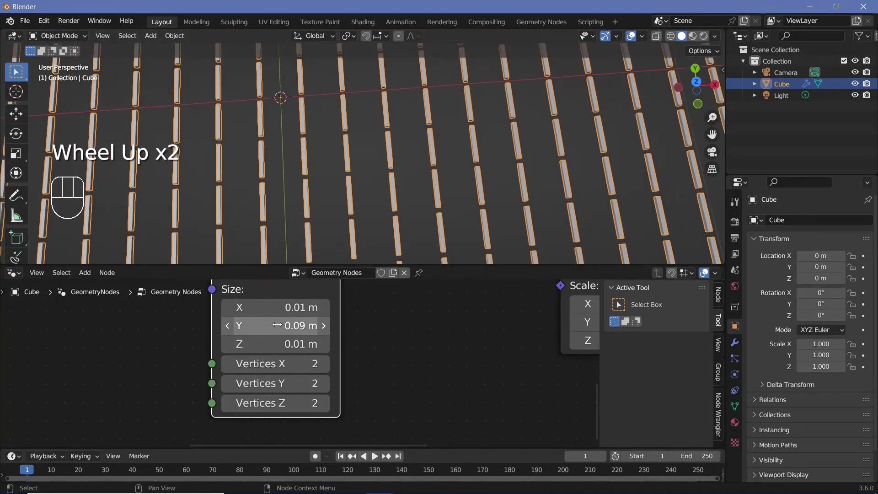
pyautogui.scroll(-2, 429, 342)
pyautogui.scroll(-2, 336, 182)
pyautogui.moveTo(339, 187); pyautogui.dragTo(354, 215, button='middle')
pyautogui.scroll(3, 344, 207)
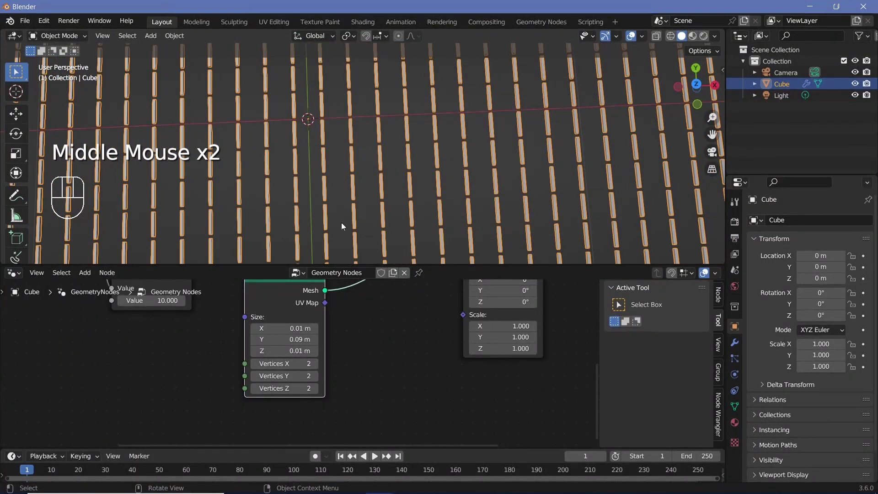
# - Move the Cube node aside, add a Combine XYZ node and link its Vector output to the Rotation of Instance on Points
pyautogui.scroll(-2, 340, 360)
pyautogui.moveTo(340, 360); pyautogui.dragTo(389, 334, button='middle')
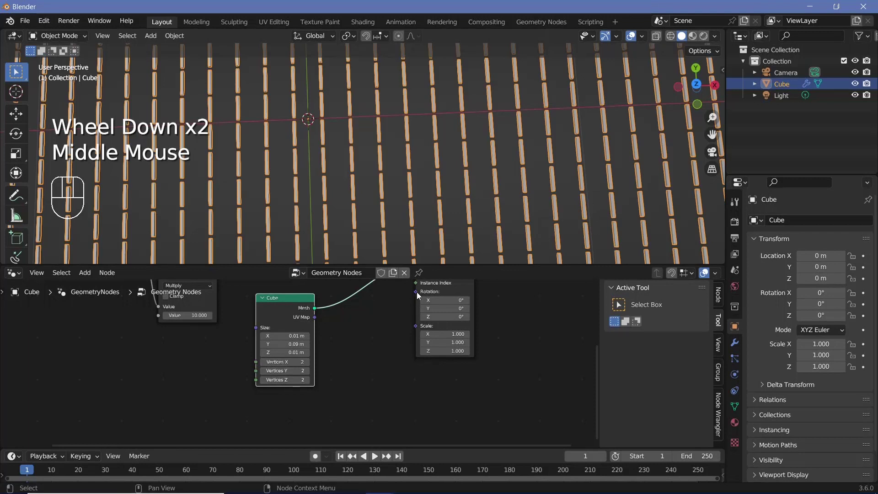
pyautogui.moveTo(416, 292); pyautogui.dragTo(389, 320)
pyautogui.moveTo(285, 313); pyautogui.dragTo(186, 350)
pyautogui.moveTo(315, 354); pyautogui.dragTo(309, 352, button='middle')
pyautogui.hotkey('shift', 'a')
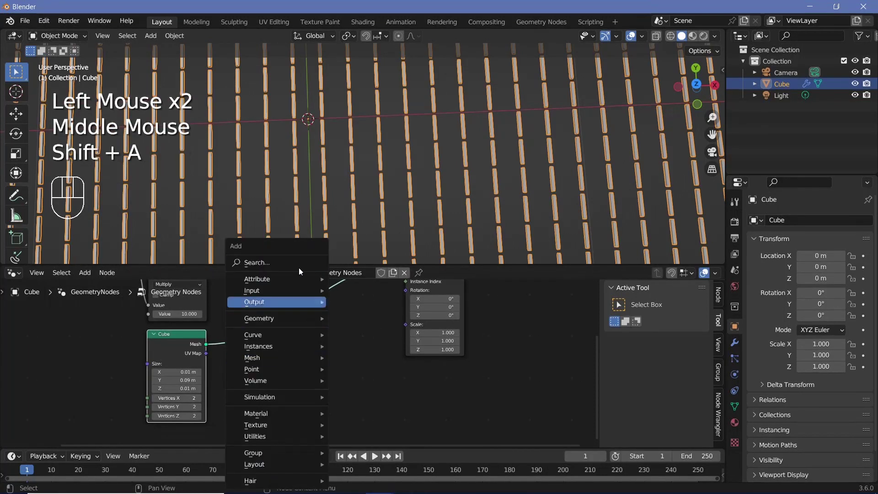
pyautogui.moveTo(297, 259)
pyautogui.write('combine')
pyautogui.click(322, 280)
pyautogui.click(307, 366)
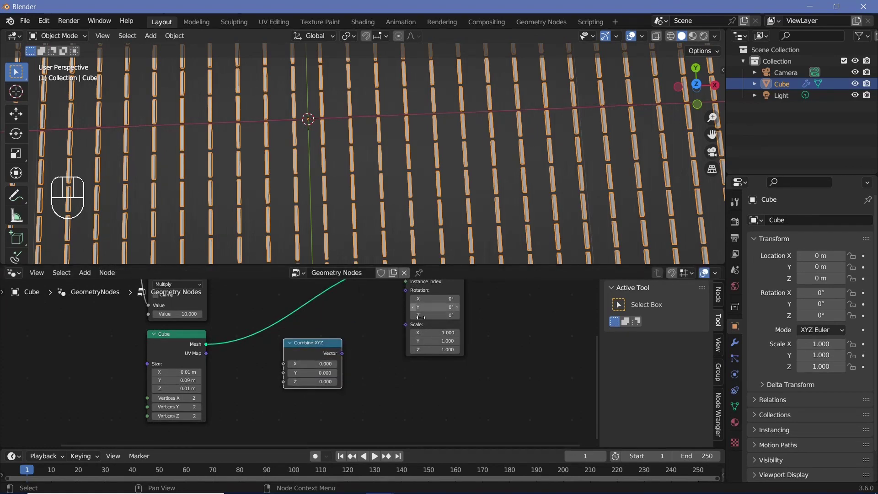
pyautogui.moveTo(343, 354); pyautogui.dragTo(407, 343)
pyautogui.moveTo(389, 355); pyautogui.dragTo(368, 327, button='middle')
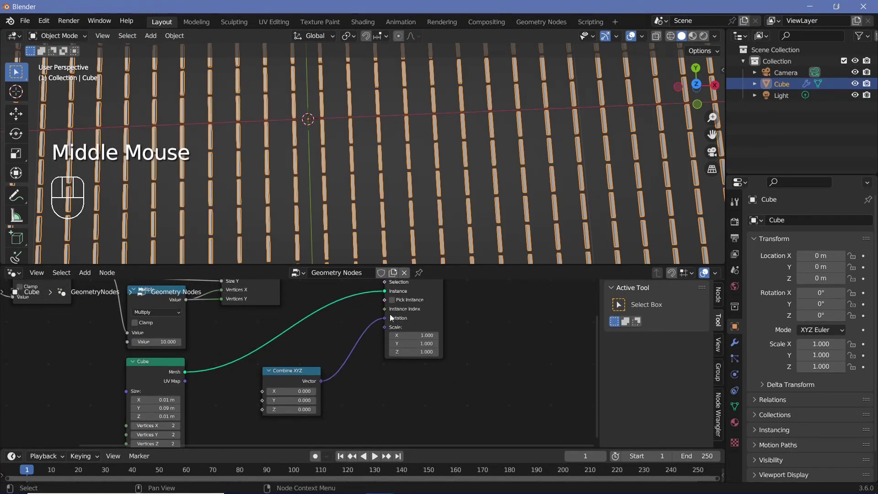
pyautogui.scroll(2, 302, 362)
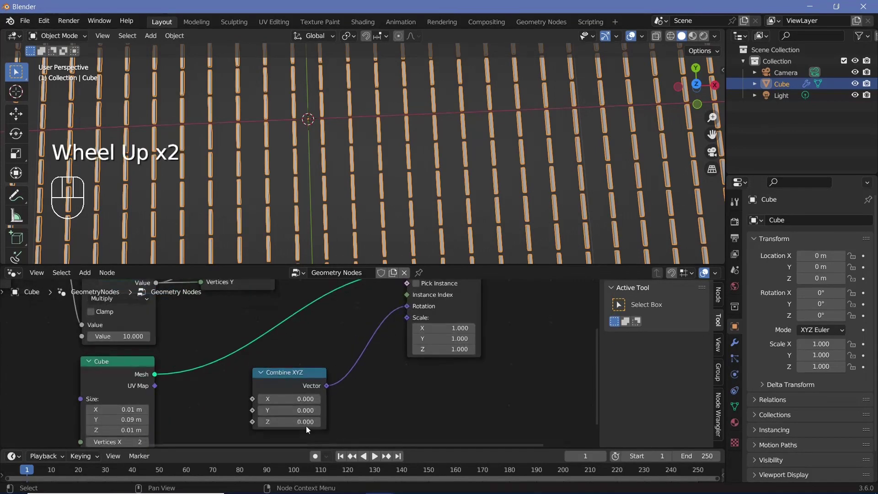
# - Set the Z value of the Combine XYZ node that feeds the Rotation to 90
pyautogui.click(299, 408)
pyautogui.press('Return')
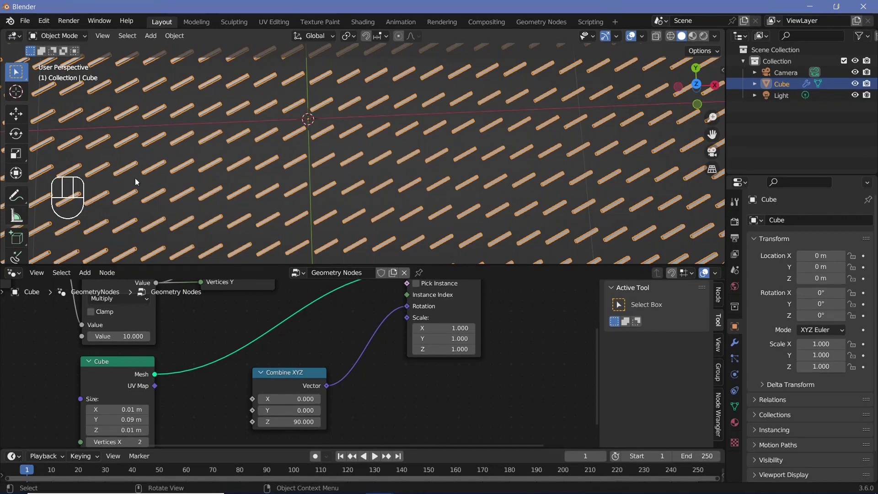
pyautogui.scroll(2, 337, 387)
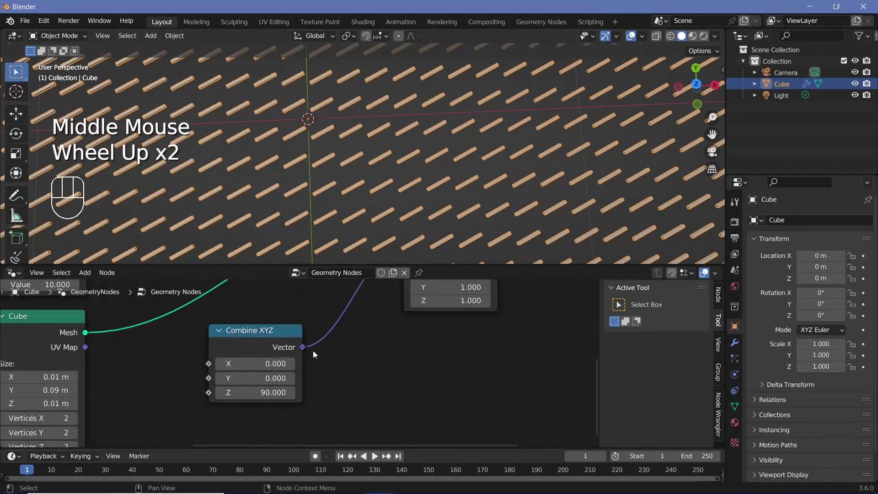
# - Rotate the instances by setting the Combine XYZ node's Z value to pi/4
pyautogui.moveTo(272, 388); pyautogui.dragTo(254, 408)
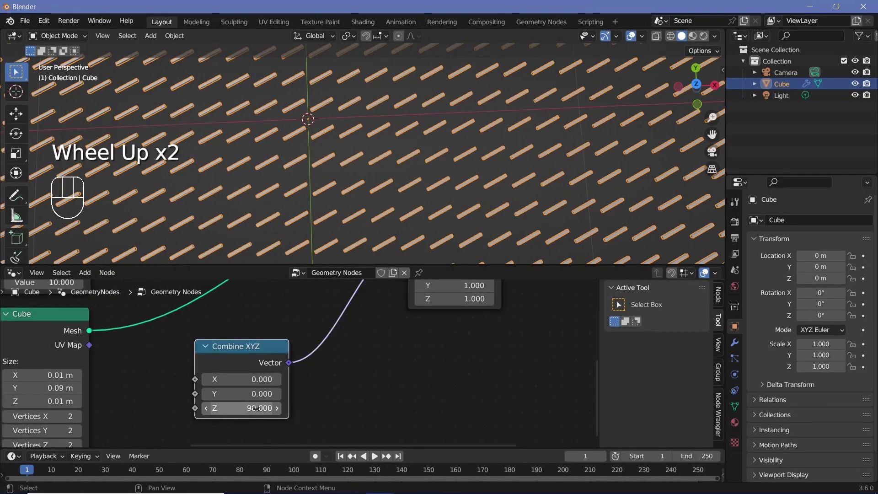
pyautogui.click(255, 408)
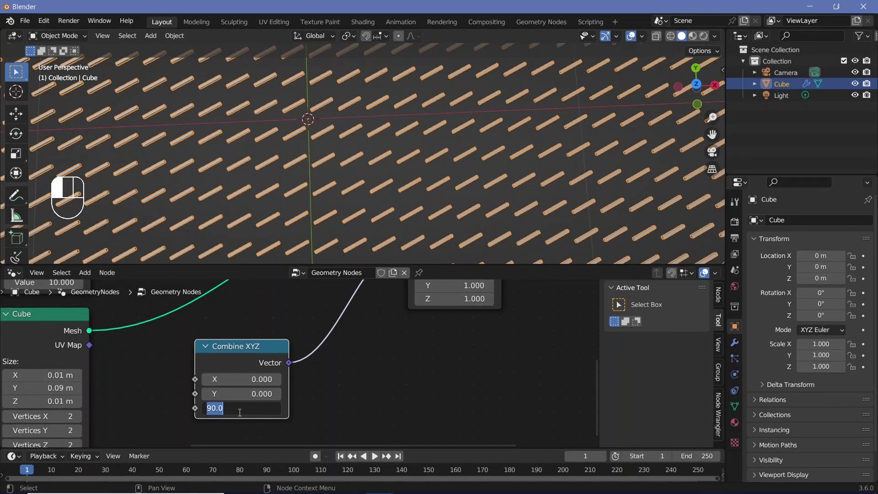
pyautogui.write('pi/4')
pyautogui.press('Return')
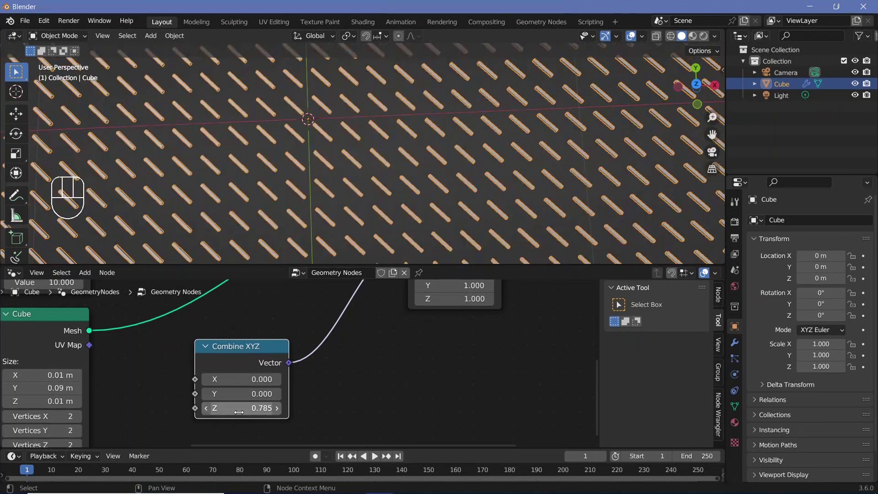
pyautogui.scroll(-3, 330, 169)
pyautogui.moveTo(315, 160); pyautogui.dragTo(331, 169, button='middle')
pyautogui.scroll(3, 330, 169)
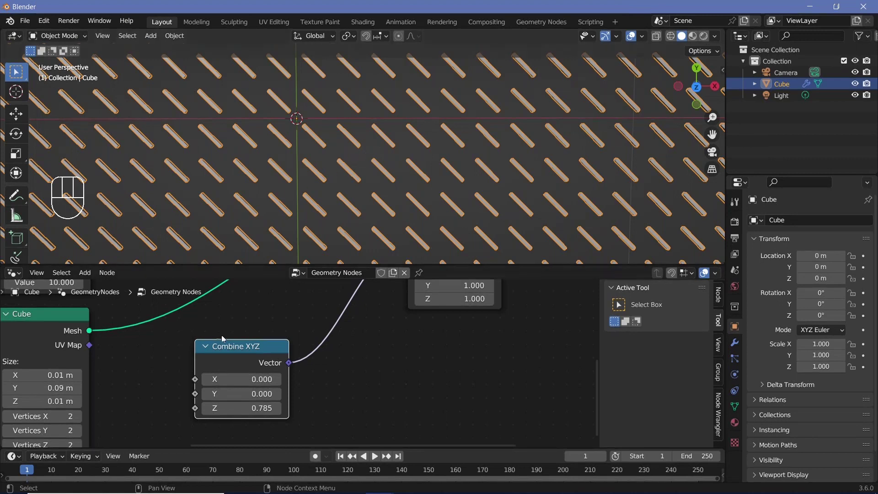
# - Switch the viewport to top view and set the Cube node's Y size to 0.146 m so the diagonal bars meet end to end
pyautogui.moveTo(133, 366); pyautogui.dragTo(249, 356, button='middle')
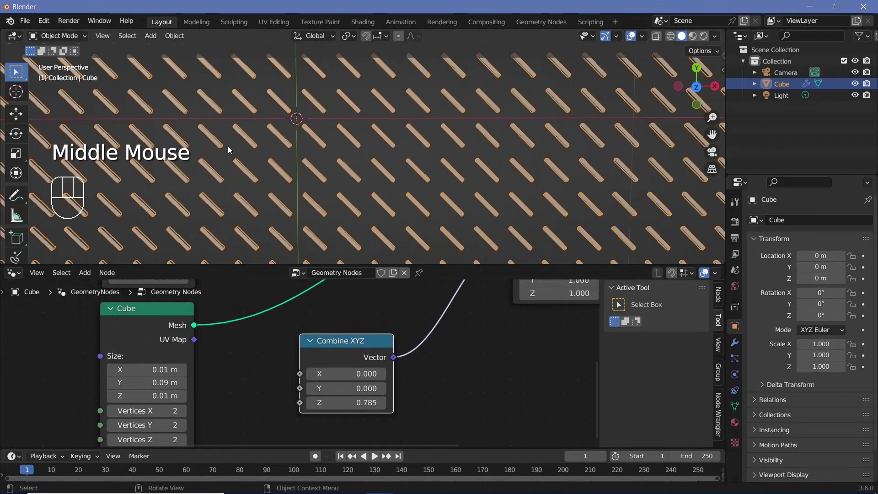
pyautogui.scroll(4, 284, 187)
pyautogui.keyDown('shift'); pyautogui.moveTo(283, 187); pyautogui.dragTo(263, 159, button='middle'); pyautogui.keyUp('shift')
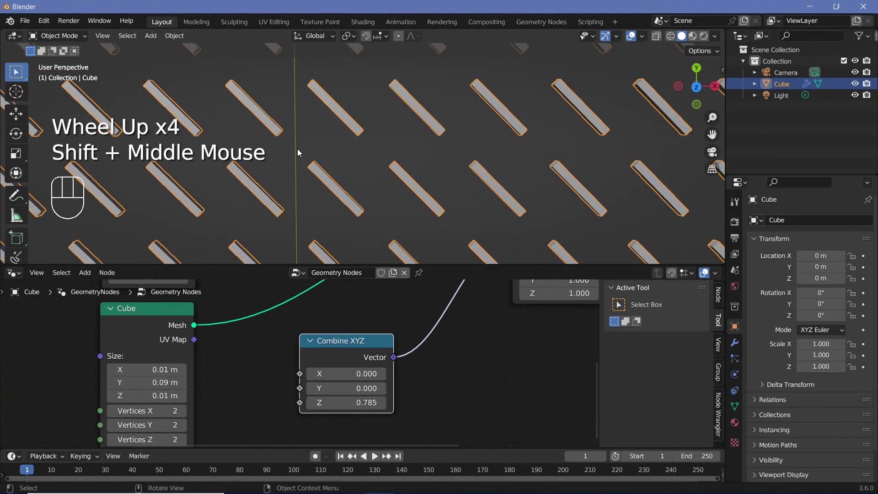
pyautogui.press('KP_7')
pyautogui.scroll(3, 283, 151)
pyautogui.keyDown('shift'); pyautogui.moveTo(284, 151); pyautogui.dragTo(256, 192, button='middle'); pyautogui.keyUp('shift')
pyautogui.keyDown('shift'); pyautogui.moveTo(146, 382); pyautogui.dragTo(176, 382); pyautogui.keyUp('shift')
pyautogui.scroll(6, 183, 375)
pyautogui.press('BackSpace')
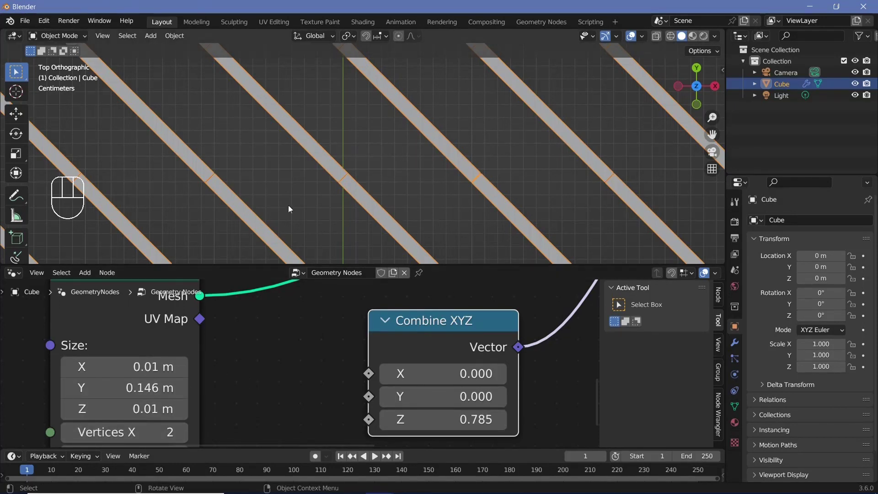
pyautogui.scroll(7, 333, 205)
pyautogui.scroll(-8, 345, 191)
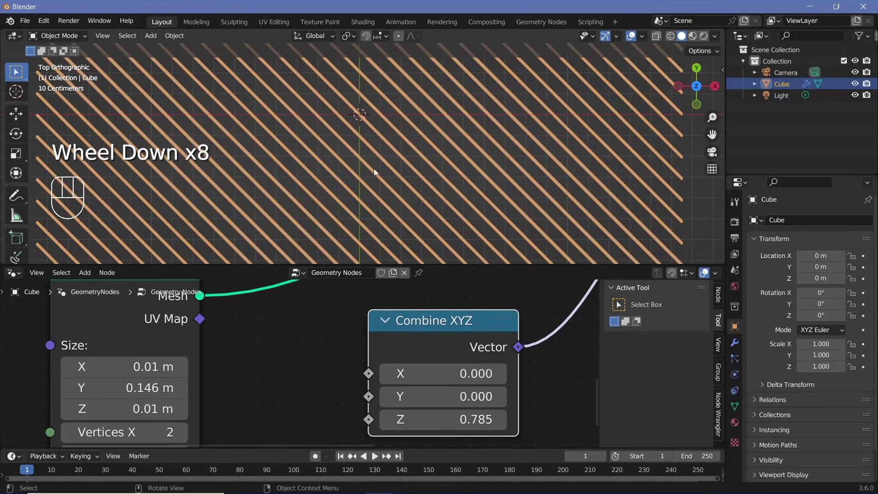
# - Duplicate the Combine XYZ node, place the copy below the original and set its Z value to -0.785398
pyautogui.scroll(-2, 338, 358)
pyautogui.moveTo(338, 358); pyautogui.dragTo(306, 339, button='middle')
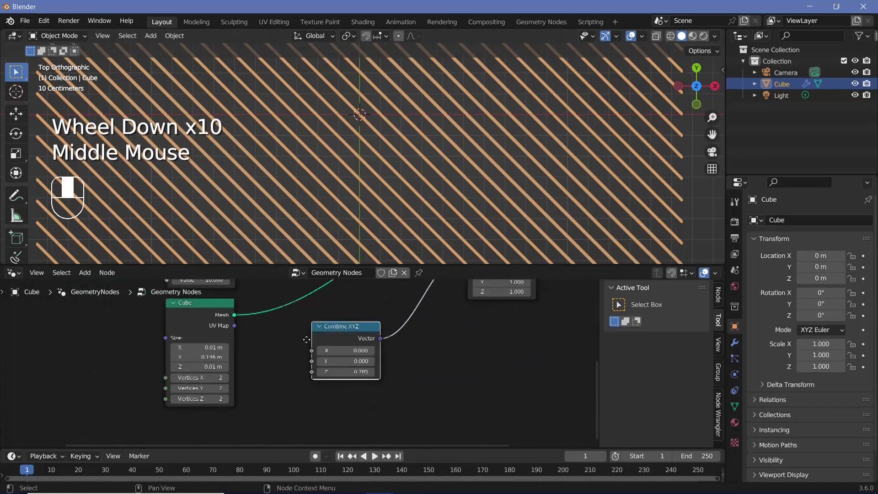
pyautogui.click(345, 323)
pyautogui.hotkey('shift', 'd')
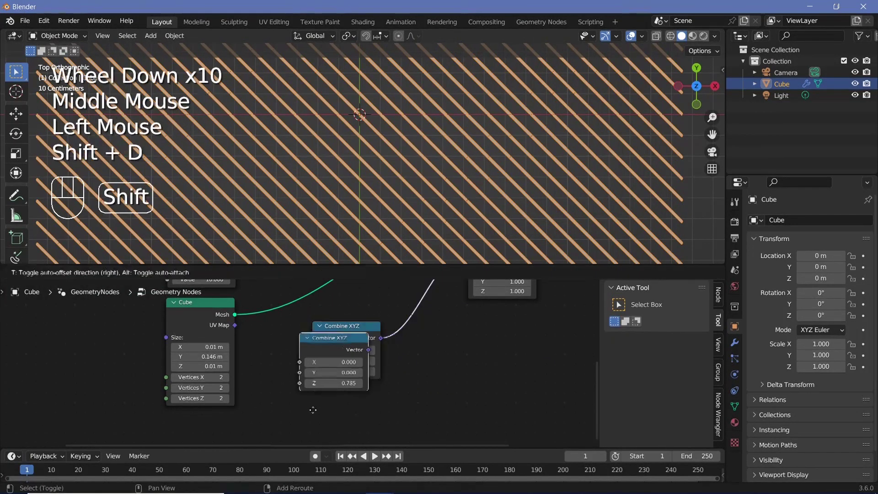
pyautogui.moveTo(354, 392); pyautogui.dragTo(356, 396, button='middle')
pyautogui.scroll(2, 358, 399)
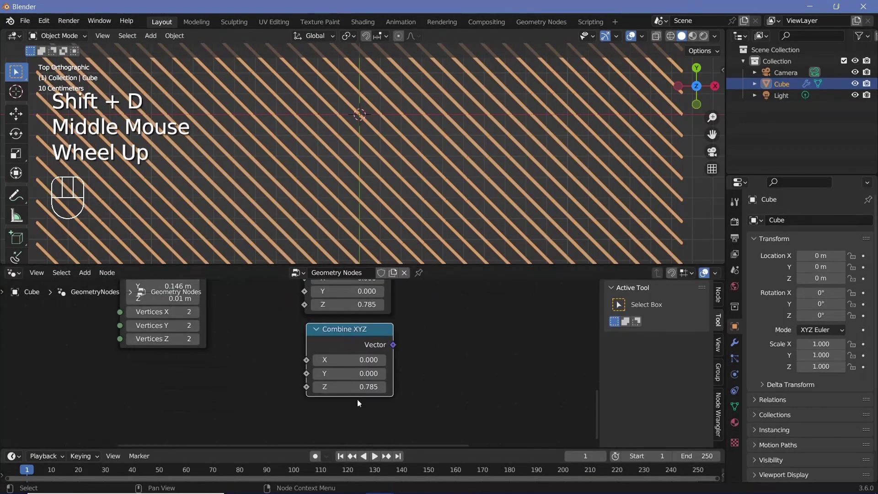
pyautogui.click(351, 392)
pyautogui.click(317, 387)
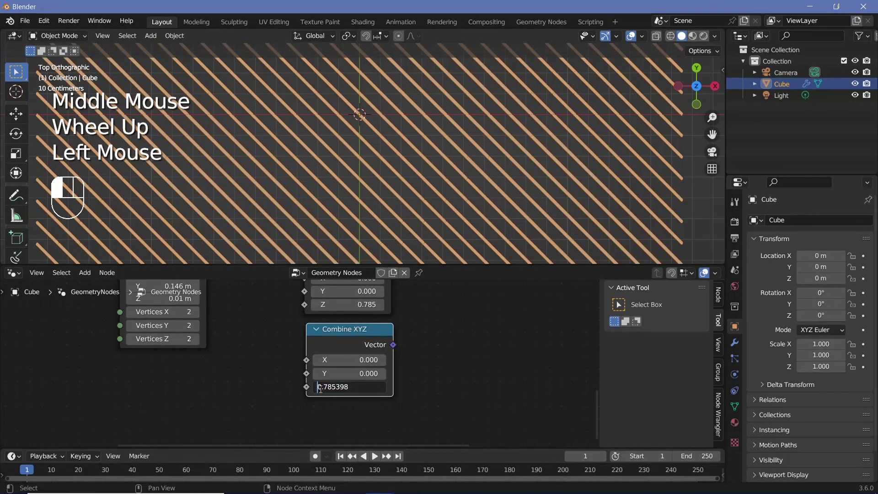
pyautogui.write('-')
pyautogui.press('Return')
# - Move both Combine XYZ nodes together below the Cube node
pyautogui.scroll(-2, 412, 340)
pyautogui.moveTo(412, 340); pyautogui.dragTo(411, 380, button='middle')
pyautogui.moveTo(392, 428); pyautogui.dragTo(319, 322)
pyautogui.moveTo(327, 336); pyautogui.dragTo(212, 412)
pyautogui.moveTo(320, 383); pyautogui.dragTo(349, 338, button='middle')
# - Add a Mix node on the link between the first Combine XYZ node and the Rotation input
pyautogui.hotkey('shift', 'a')
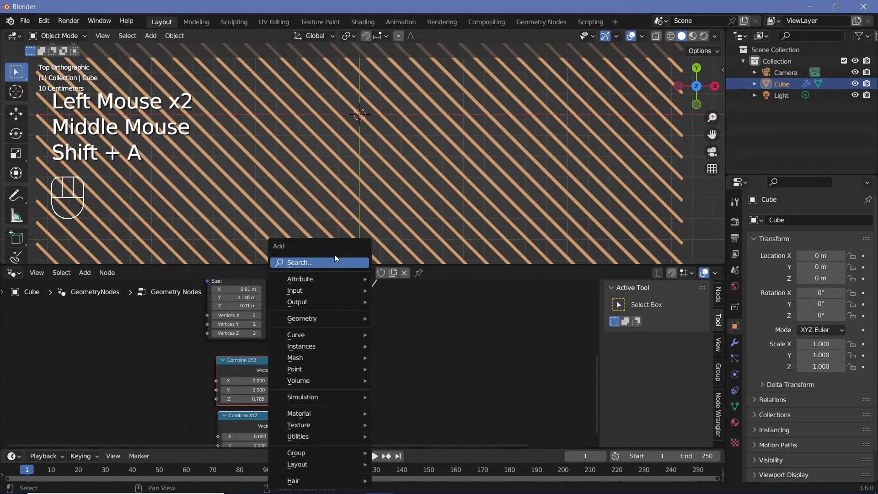
pyautogui.click(334, 262)
pyautogui.click(363, 281)
pyautogui.click(338, 372)
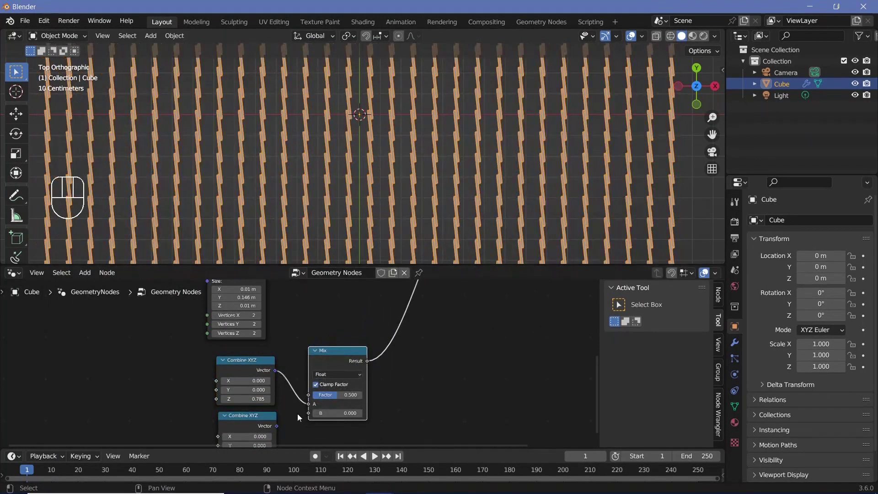
# - Change the Mix node's data type to Vector and link the second Combine XYZ node's Vector output to input B
pyautogui.scroll(2, 327, 387)
pyautogui.click(336, 378)
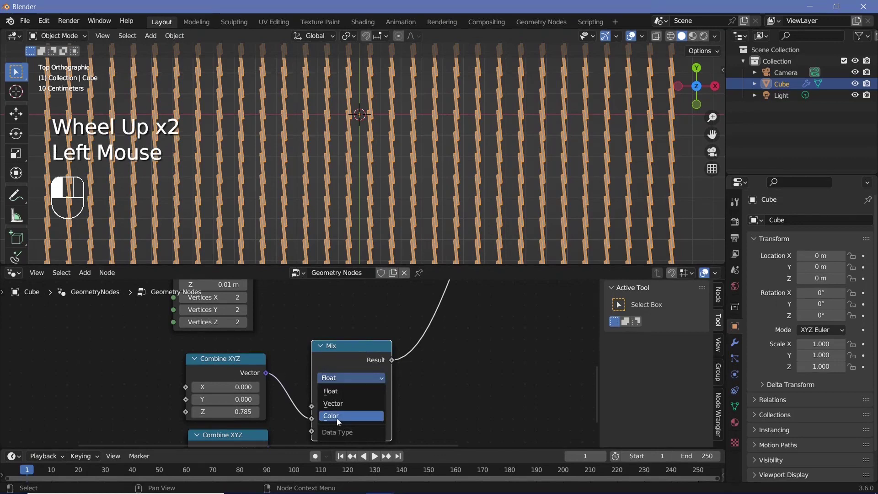
pyautogui.click(333, 403)
pyautogui.moveTo(311, 433); pyautogui.dragTo(313, 407)
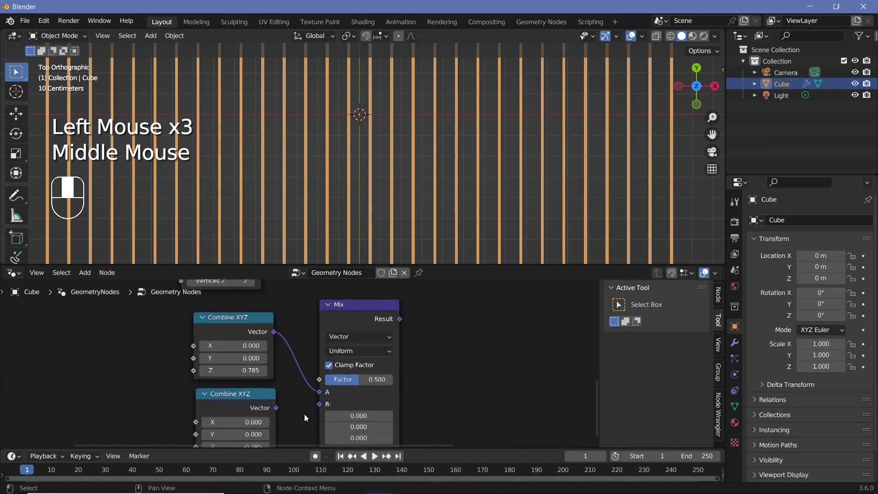
pyautogui.moveTo(299, 393); pyautogui.dragTo(284, 361, button='middle')
pyautogui.moveTo(262, 375); pyautogui.dragTo(316, 373)
# - Add a Voronoi Texture node beside the two Combine XYZ nodes
pyautogui.scroll(-2, 339, 378)
pyautogui.moveTo(292, 404); pyautogui.dragTo(220, 336)
pyautogui.moveTo(244, 310); pyautogui.dragTo(238, 366)
pyautogui.moveTo(237, 366); pyautogui.dragTo(343, 330, button='middle')
pyautogui.hotkey('shift', 'a')
pyautogui.click(247, 262)
pyautogui.write('vor')
pyautogui.press('Return')
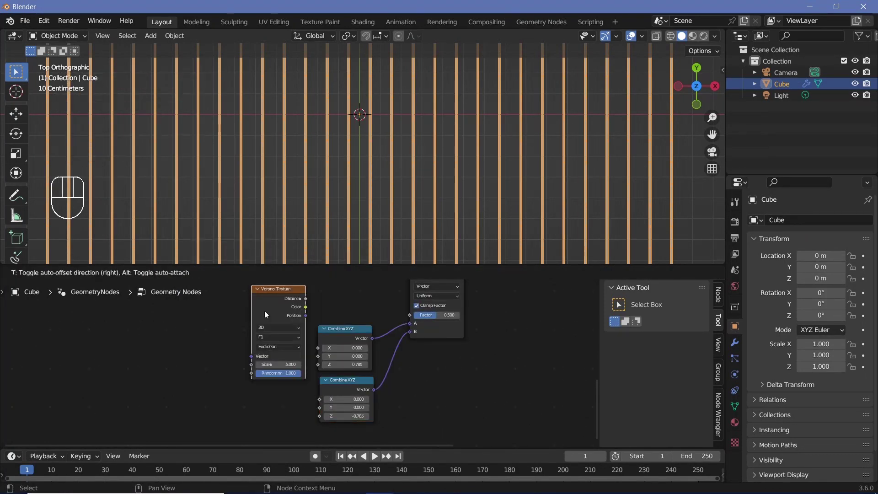
pyautogui.click(264, 312)
# - Set the Voronoi Texture's Randomness to 0 and link its Color output to the Mix node's Factor
pyautogui.moveTo(307, 306); pyautogui.dragTo(290, 345, button='middle')
pyautogui.scroll(1, 290, 345)
pyautogui.moveTo(291, 347)
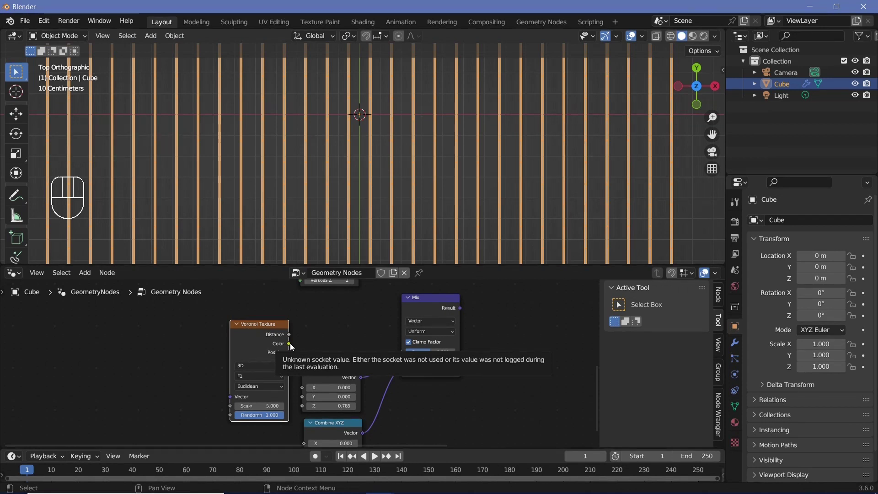
pyautogui.scroll(3, 292, 348)
pyautogui.moveTo(246, 430); pyautogui.dragTo(188, 430)
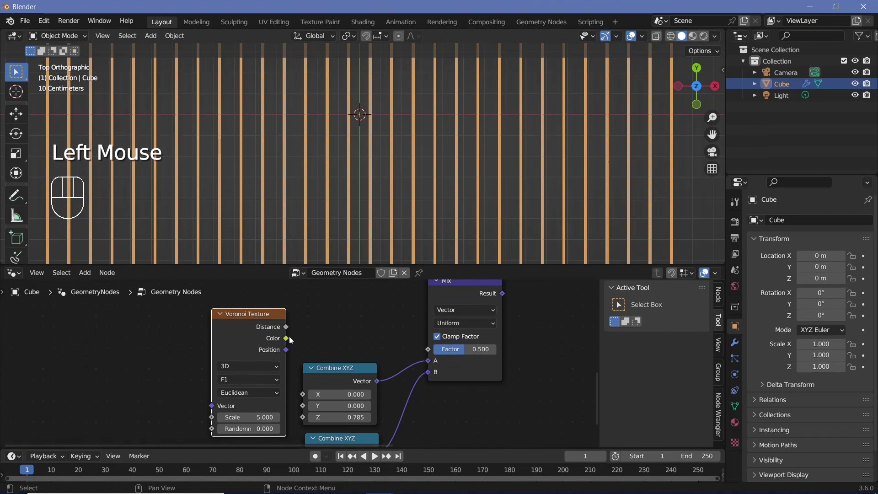
pyautogui.moveTo(288, 338); pyautogui.dragTo(428, 349)
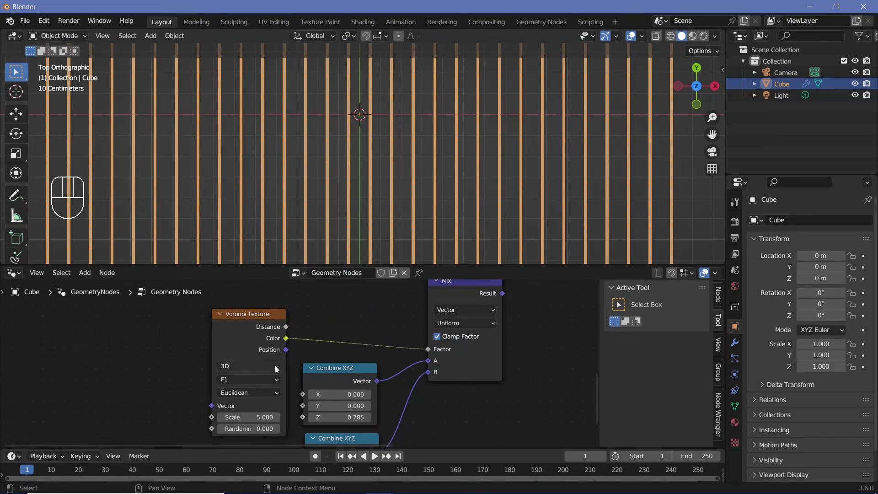
# - Link the Mix node's Result output to the Rotation input of Instance on Points and check the bars in the viewport
pyautogui.scroll(-2, 276, 371)
pyautogui.moveTo(446, 303); pyautogui.dragTo(312, 398, button='middle')
pyautogui.moveTo(311, 398); pyautogui.dragTo(410, 312)
pyautogui.scroll(3, 336, 186)
pyautogui.scroll(-3, 323, 173)
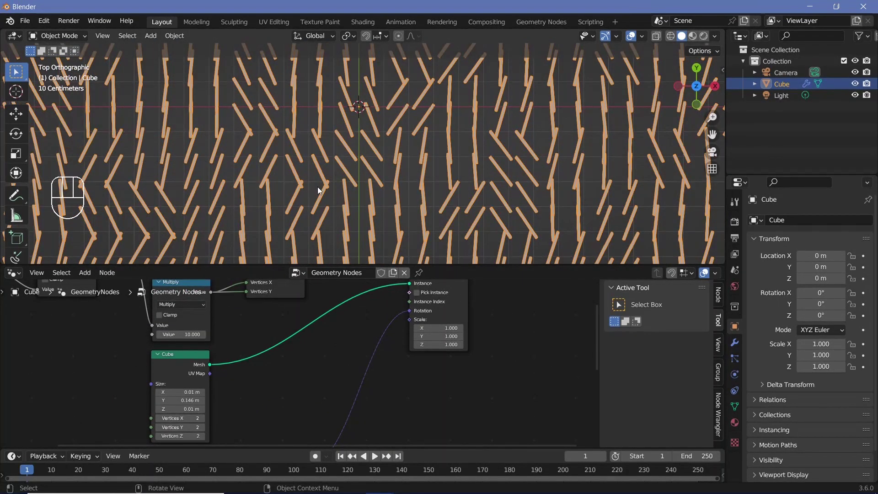
pyautogui.keyDown('shift'); pyautogui.moveTo(261, 385); pyautogui.dragTo(404, 238, button='middle'); pyautogui.keyUp('shift')
# - Spread out the Voronoi Texture and Combine XYZ nodes to free space before the Mix node, and inspect the bars up close
pyautogui.moveTo(263, 336); pyautogui.dragTo(164, 337)
pyautogui.moveTo(309, 383); pyautogui.dragTo(300, 381)
pyautogui.moveTo(314, 429)
pyautogui.mouseDown()
pyautogui.moveTo(317, 421)
pyautogui.moveTo(304, 428)
pyautogui.mouseUp()
pyautogui.scroll(3, 400, 148)
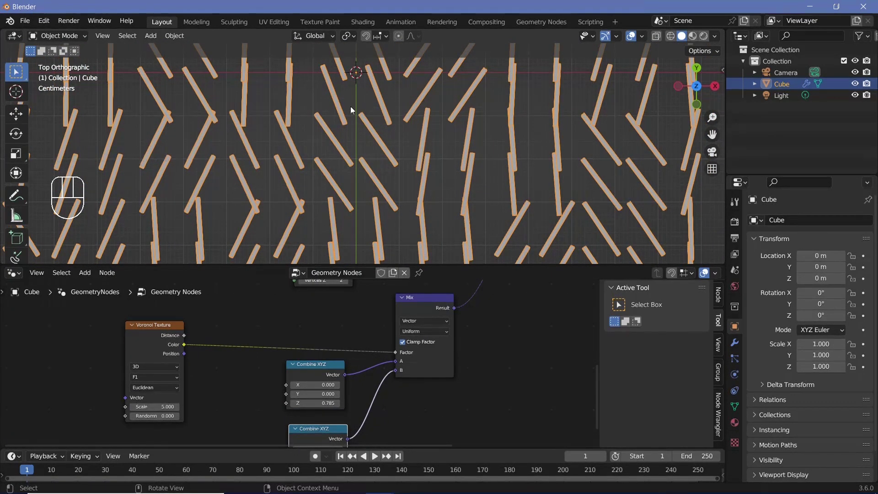
pyautogui.scroll(2, 230, 371)
# - Insert a Color Ramp node between the Voronoi Texture's Color output and the Mix node's Factor
pyautogui.moveTo(144, 337); pyautogui.dragTo(225, 320)
pyautogui.moveTo(225, 320); pyautogui.dragTo(279, 319, button='middle')
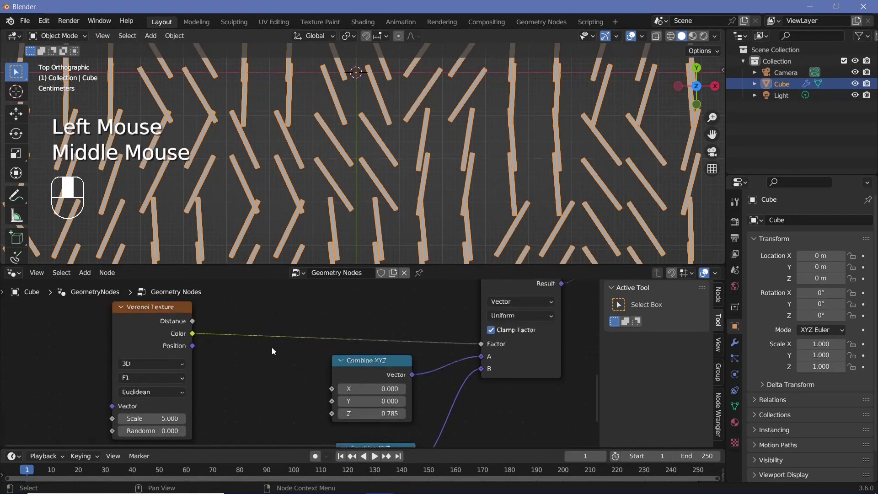
pyautogui.hotkey('shift', 'a')
pyautogui.click(261, 262)
pyautogui.write('cr')
pyautogui.press('Return')
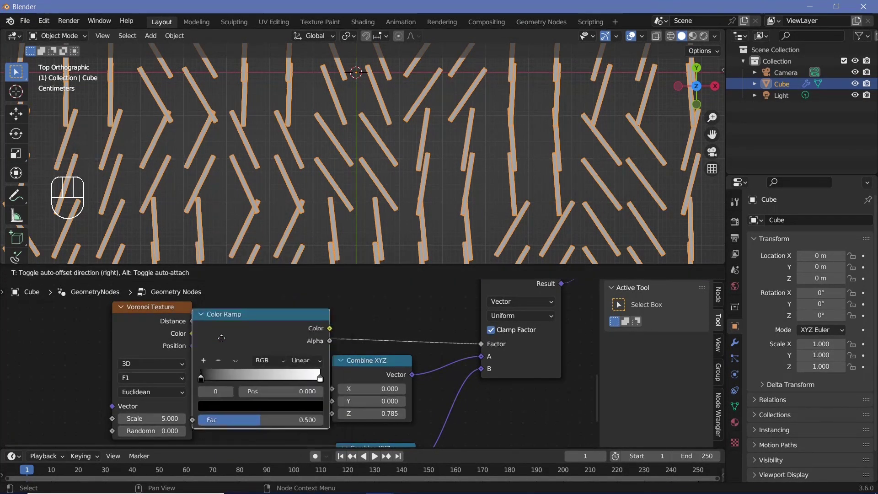
pyautogui.click(273, 323)
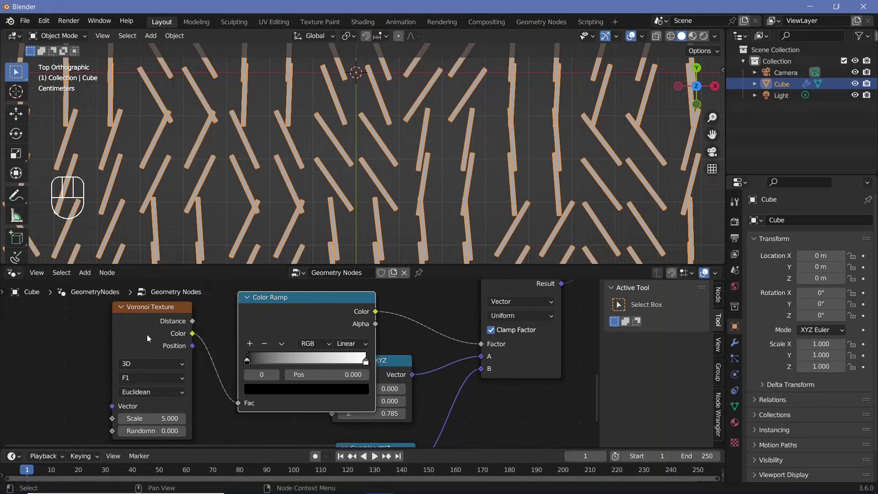
# - Set the Color Ramp's interpolation to Constant and move its white stop to position 0.502
pyautogui.click(303, 336)
pyautogui.click(317, 342)
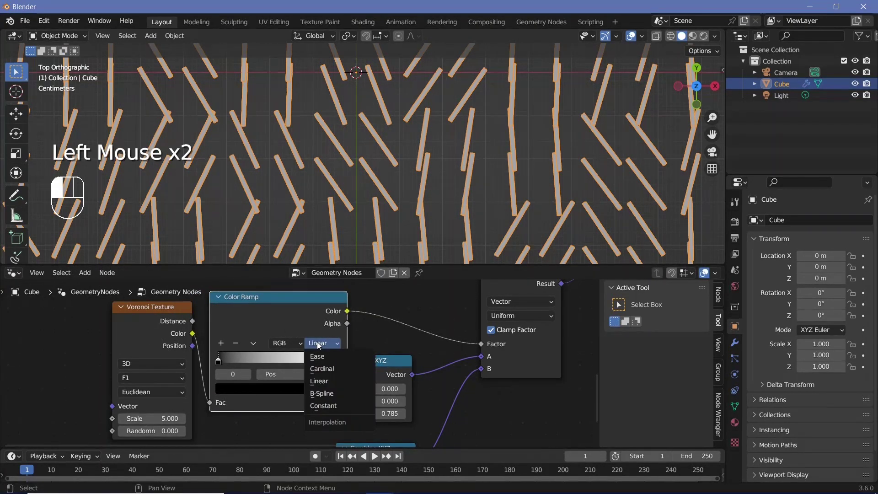
pyautogui.click(323, 406)
pyautogui.moveTo(278, 362); pyautogui.dragTo(215, 361)
# - Inspect the line pattern in the viewport and raise the Voronoi Texture's Scale to 130.1
pyautogui.scroll(-5, 377, 181)
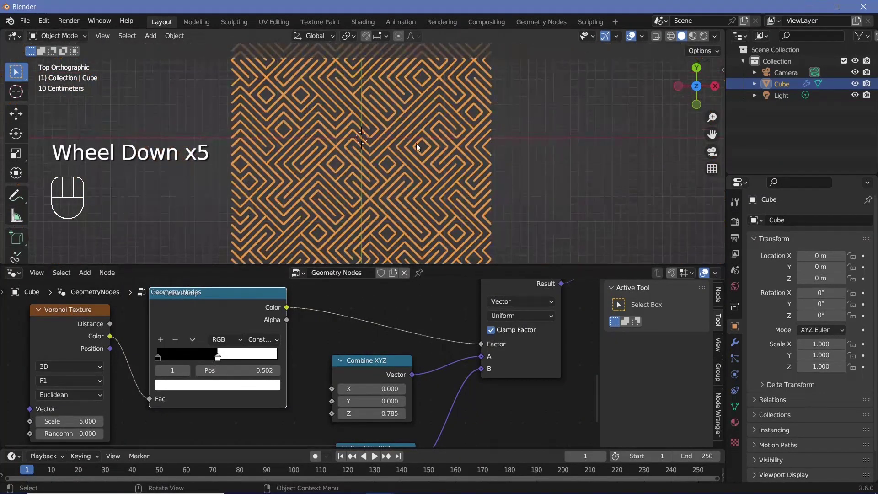
pyautogui.scroll(2, 339, 229)
pyautogui.scroll(-1, 350, 210)
pyautogui.scroll(3, 359, 213)
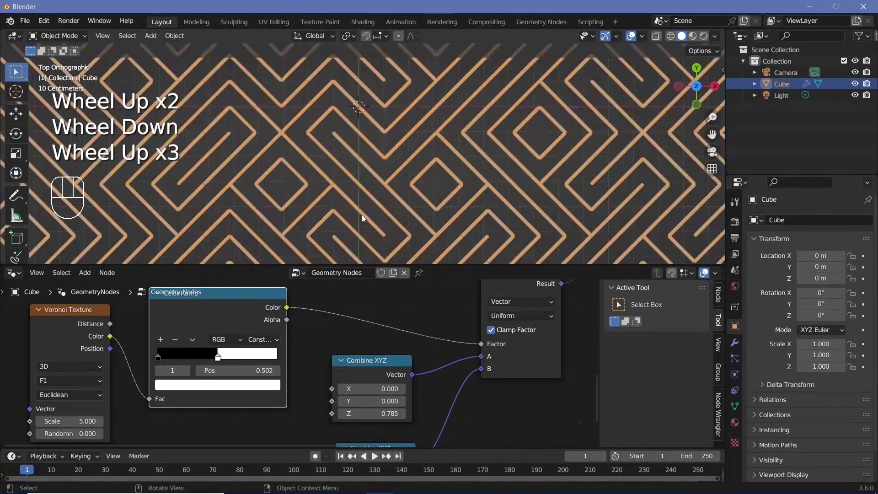
pyautogui.scroll(-2, 320, 183)
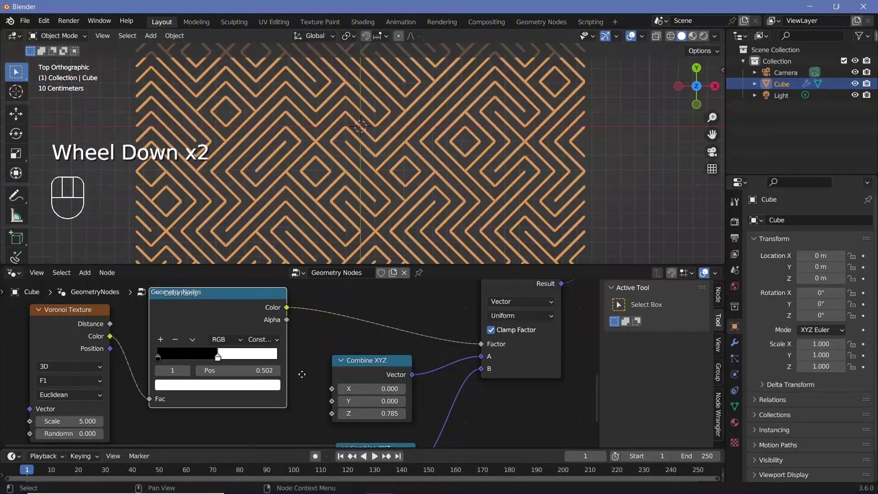
pyautogui.moveTo(300, 372); pyautogui.dragTo(324, 360, button='middle')
pyautogui.keyDown('shift'); pyautogui.moveTo(101, 409); pyautogui.dragTo(192, 410); pyautogui.keyUp('shift')
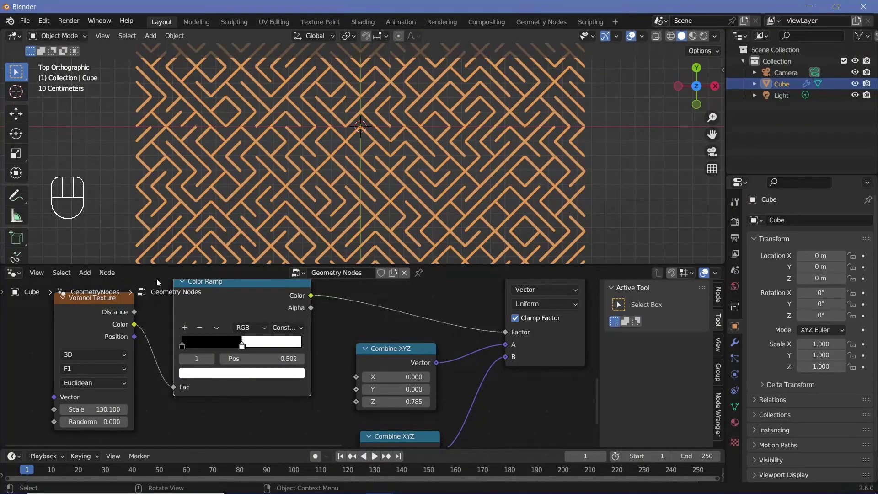
# - Switch the Voronoi Texture to 4D and set its W value to 0.2
pyautogui.click(105, 356)
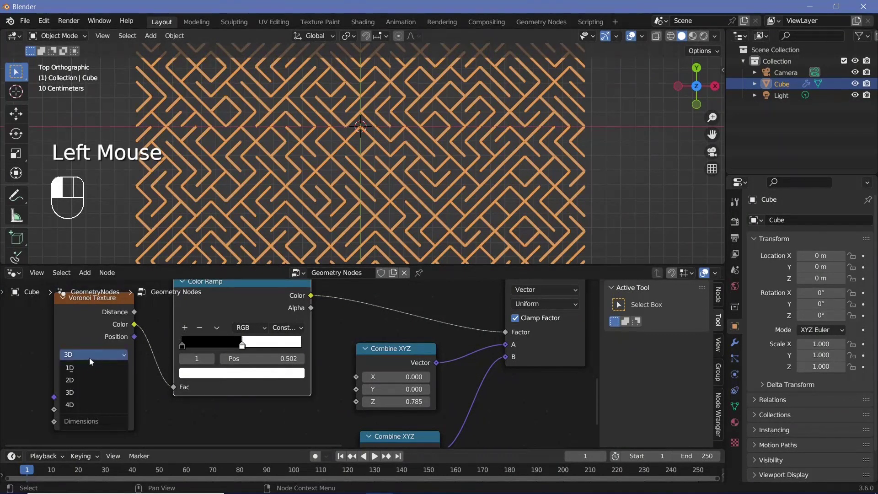
pyautogui.click(78, 405)
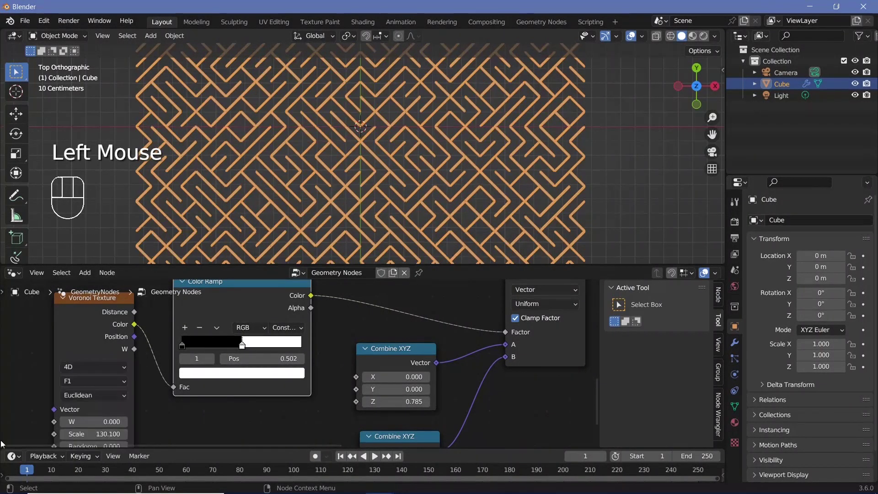
pyautogui.click(123, 421)
pyautogui.click(126, 421)
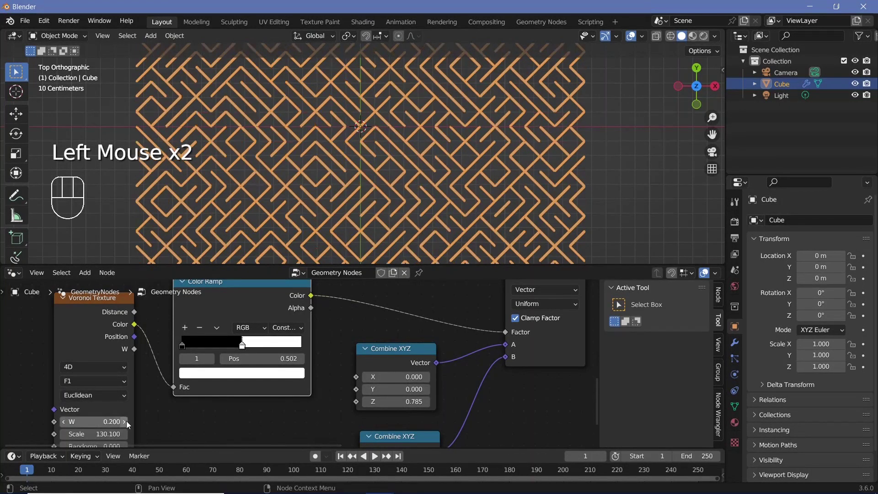
# - Raise the Voronoi Texture's W value to 1.0 and check the changed maze pattern
pyautogui.click(126, 421)
pyautogui.click(126, 421)
pyautogui.click(126, 421)
pyautogui.click(126, 421)
pyautogui.click(126, 421)
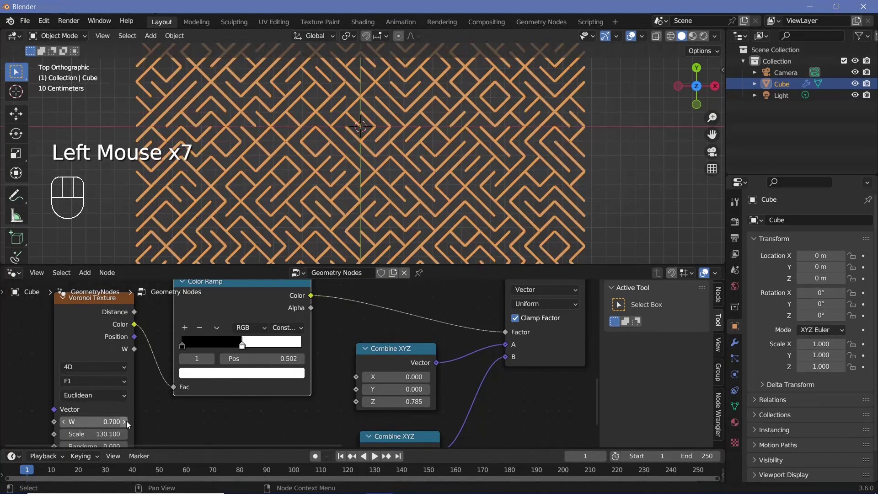
pyautogui.click(126, 421)
pyautogui.click(127, 421)
pyautogui.click(126, 421)
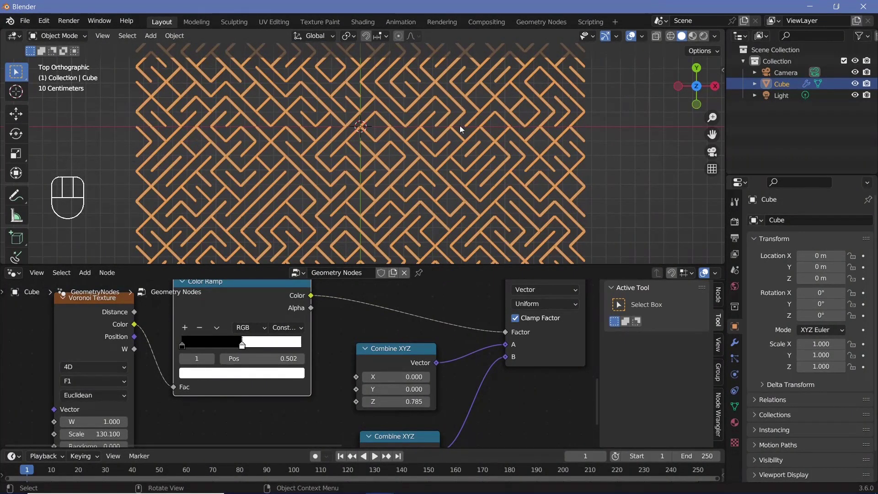
pyautogui.scroll(4, 372, 188)
pyautogui.scroll(-3, 372, 188)
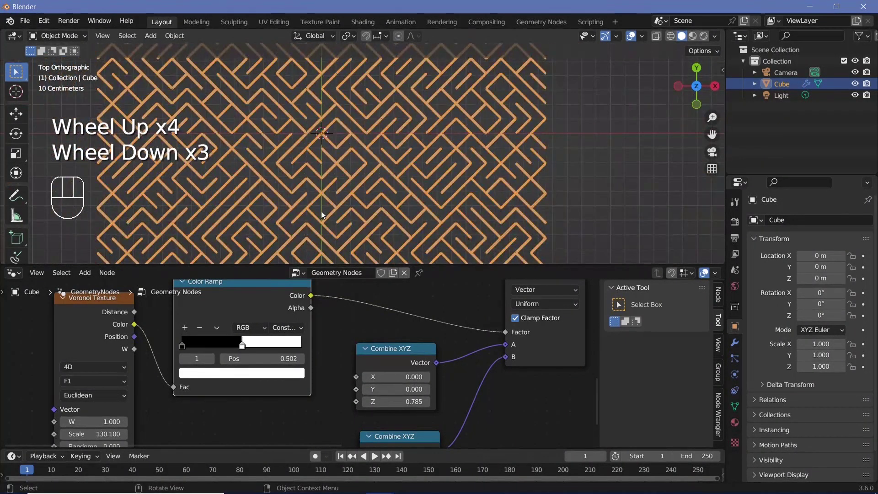
# - Make the maze walls taller by setting the Cube node's Z size to 0.05 m
pyautogui.scroll(-3, 320, 329)
pyautogui.keyDown('shift'); pyautogui.moveTo(320, 330); pyautogui.dragTo(252, 443, button='middle'); pyautogui.keyUp('shift')
pyautogui.scroll(2, 290, 341)
pyautogui.click(295, 366)
pyautogui.moveTo(347, 194); pyautogui.dragTo(256, 94, button='middle')
pyautogui.scroll(2, 295, 375)
pyautogui.keyDown('shift'); pyautogui.moveTo(295, 375); pyautogui.dragTo(282, 392, button='middle'); pyautogui.keyUp('shift')
pyautogui.keyDown('shift'); pyautogui.scroll(1, 283, 392); pyautogui.keyUp('shift')
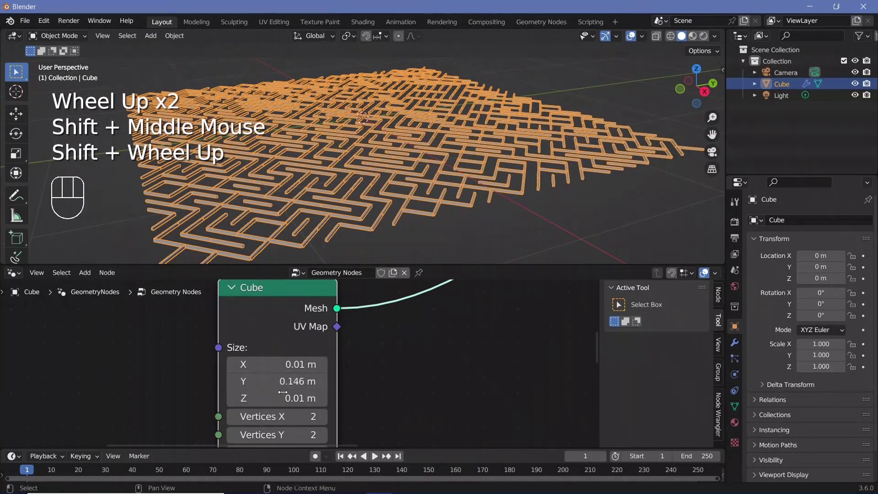
pyautogui.moveTo(283, 397); pyautogui.dragTo(303, 398)
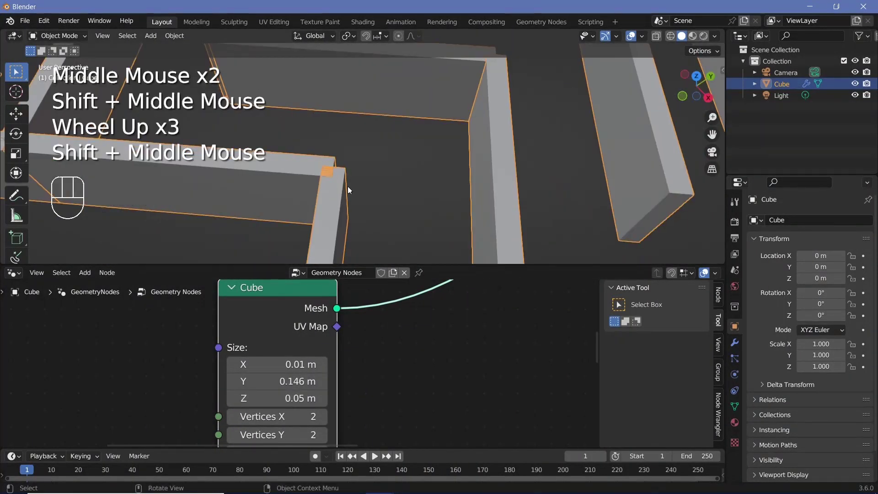
# - Close the gaps at the wall corners by setting the Cube node's Y size to 0.156 m
pyautogui.moveTo(347, 186); pyautogui.dragTo(363, 172, button='middle')
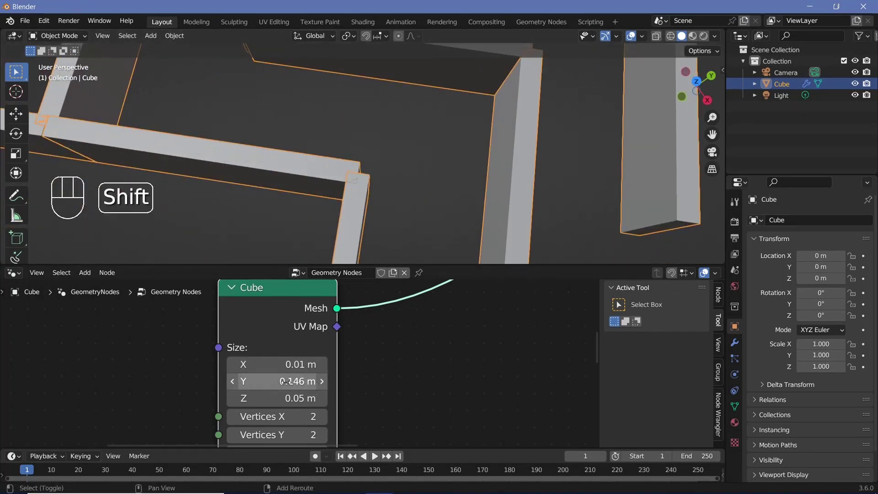
pyautogui.moveTo(285, 382)
pyautogui.keyDown('shift'); pyautogui.mouseDown()
pyautogui.moveTo(300, 382)
pyautogui.moveTo(286, 382)
pyautogui.mouseUp(); pyautogui.keyUp('shift')
pyautogui.scroll(3, 301, 398)
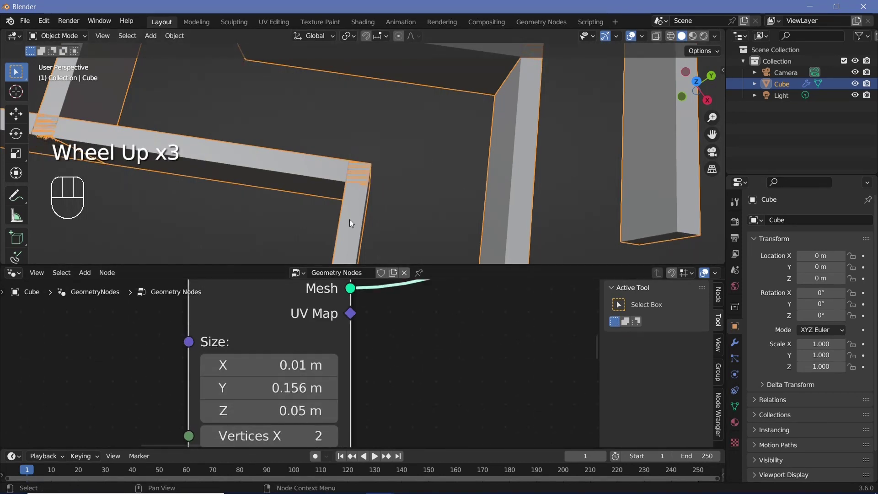
pyautogui.moveTo(380, 191)
pyautogui.mouseDown(button='middle')
pyautogui.moveTo(342, 169)
pyautogui.moveTo(378, 190)
pyautogui.mouseUp(button='middle')
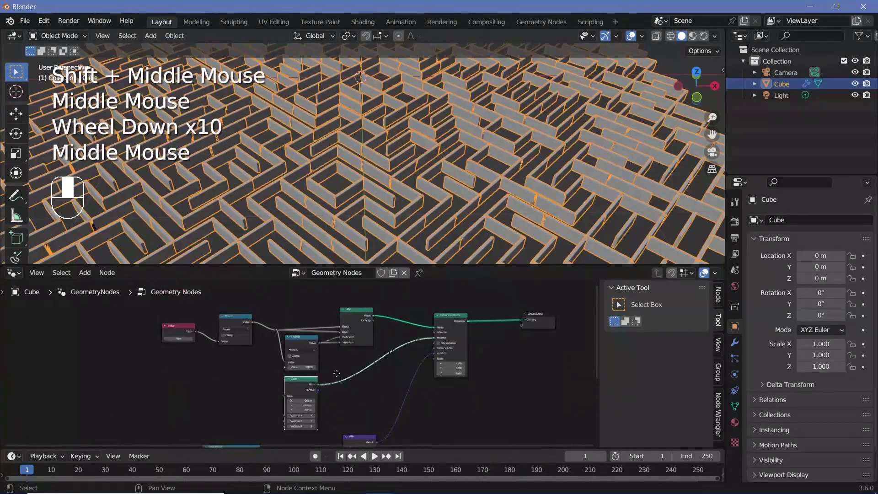
# - Try a much larger setting on the Value node that drives the grid size
pyautogui.moveTo(224, 318); pyautogui.dragTo(329, 350, button='middle')
pyautogui.moveTo(375, 188); pyautogui.dragTo(371, 182, button='middle')
pyautogui.moveTo(211, 351); pyautogui.dragTo(245, 379, button='middle')
pyautogui.scroll(3, 183, 378)
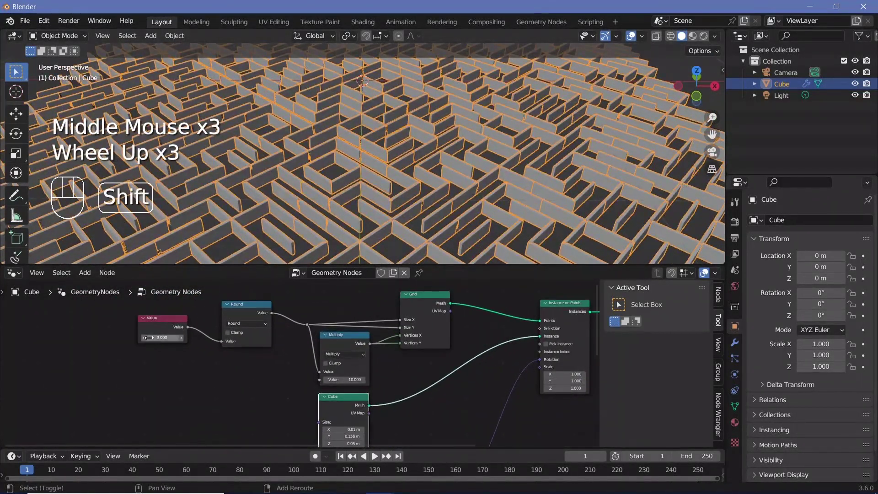
pyautogui.keyDown('shift'); pyautogui.moveTo(151, 338); pyautogui.dragTo(196, 339); pyautogui.keyUp('shift')
pyautogui.scroll(-2, 322, 158)
pyautogui.scroll(-3, 313, 166)
pyautogui.scroll(3, 315, 170)
# - Set the Value node that drives the grid size to 3
pyautogui.click(171, 335)
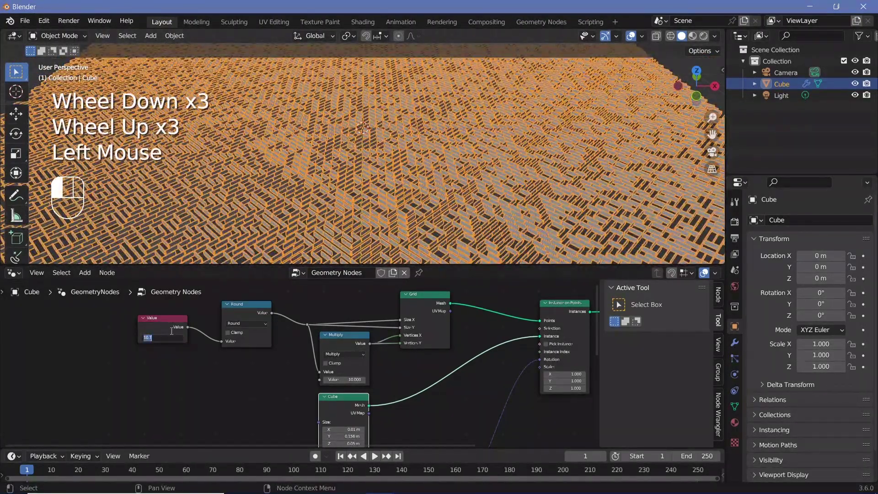
pyautogui.write('3')
pyautogui.press('Return')
pyautogui.scroll(4, 377, 191)
pyautogui.scroll(-3, 377, 191)
# - Insert a Set Material node between Instance on Points and Group Output and assign it the existing material named Material
pyautogui.scroll(-3, 465, 337)
pyautogui.moveTo(486, 355); pyautogui.dragTo(369, 377, button='middle')
pyautogui.scroll(3, 371, 376)
pyautogui.hotkey('shift', 'a')
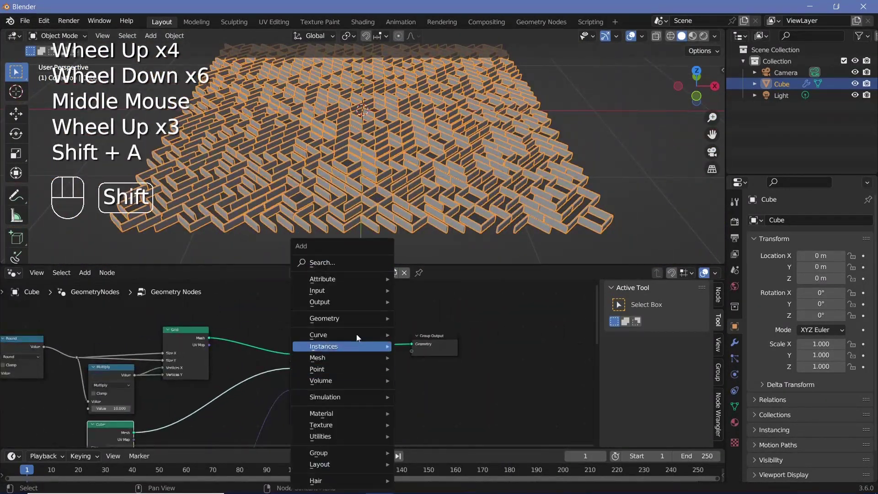
pyautogui.write('set mater')
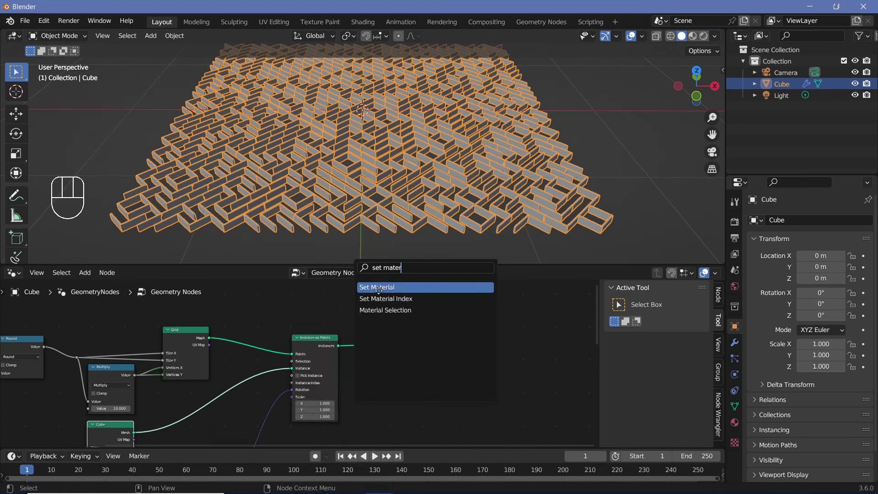
pyautogui.press('Return')
pyautogui.click(374, 381)
pyautogui.click(393, 368)
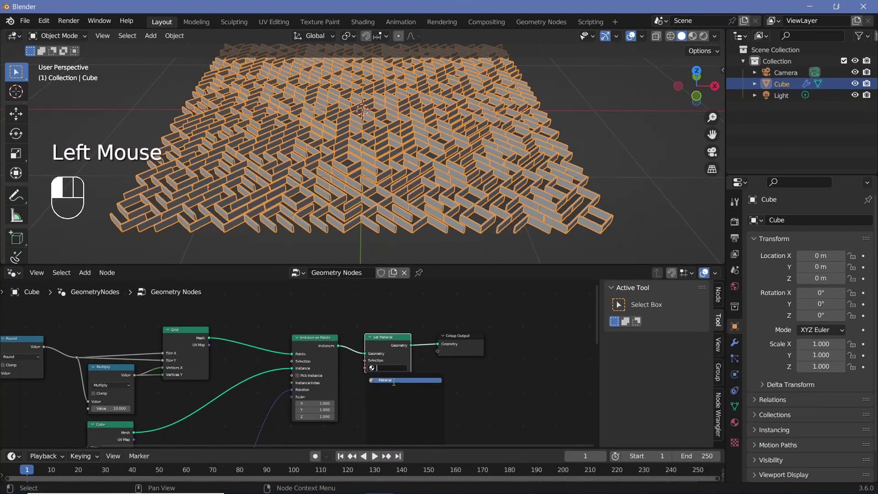
# - Add a plane scaled to 10 as the floor under the maze and give it a new material
pyautogui.hotkey('shift', 'a')
pyautogui.moveTo(363, 146)
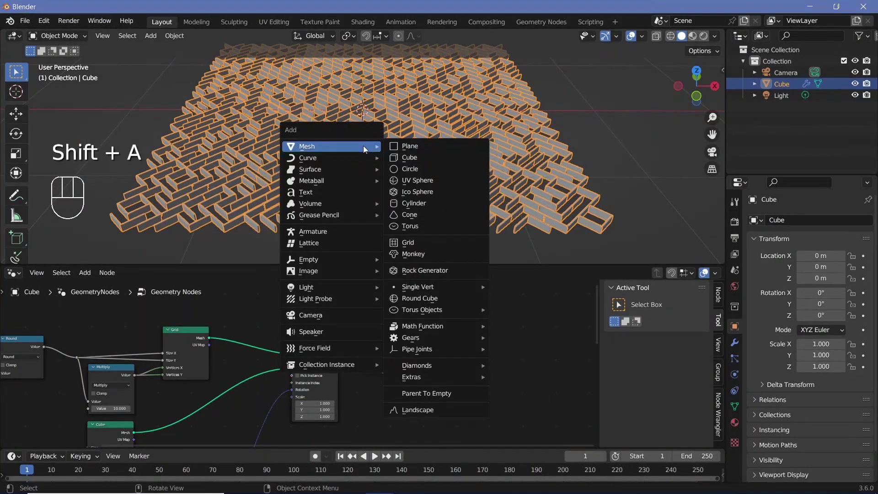
pyautogui.click(414, 146)
pyautogui.press('s')
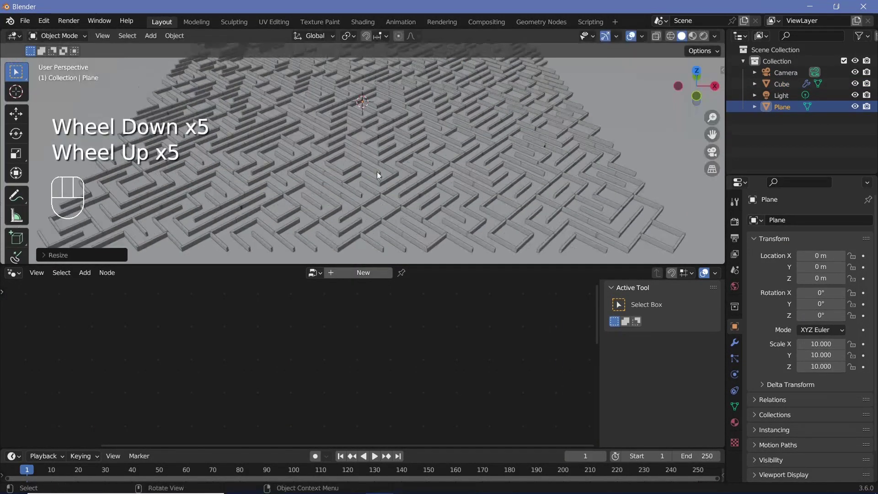
pyautogui.scroll(-2, 353, 163)
pyautogui.moveTo(353, 163); pyautogui.dragTo(356, 229, button='middle')
pyautogui.scroll(1, 358, 139)
pyautogui.scroll(2, 358, 139)
pyautogui.click(356, 233)
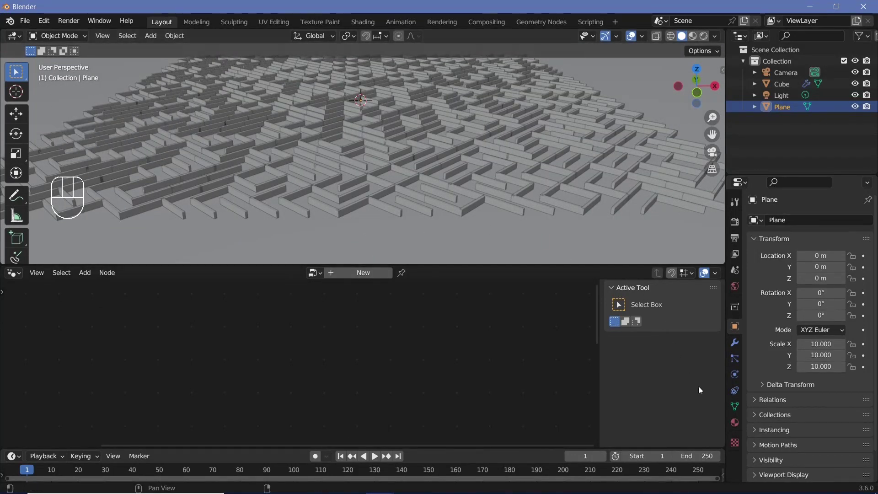
pyautogui.click(734, 423)
pyautogui.click(800, 268)
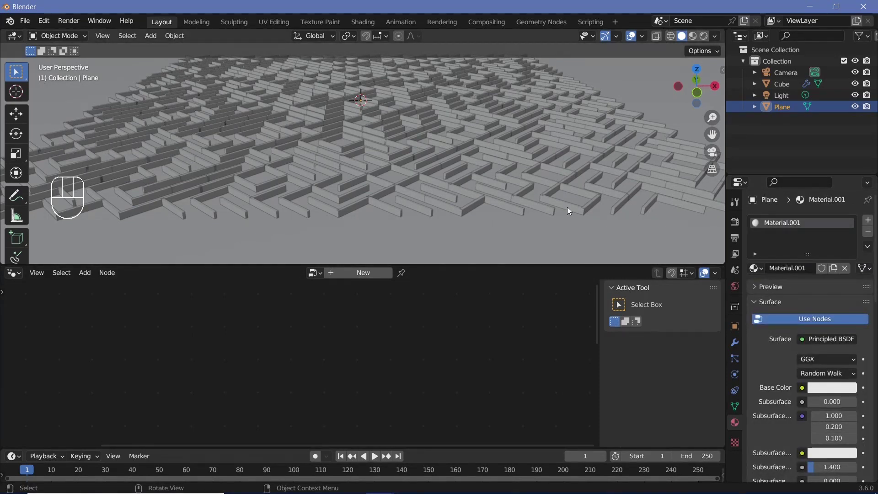
# - Enable Eevee's Ambient Occlusion with a distance of 1 m, along with Bloom and Screen Space Reflections
pyautogui.click(735, 222)
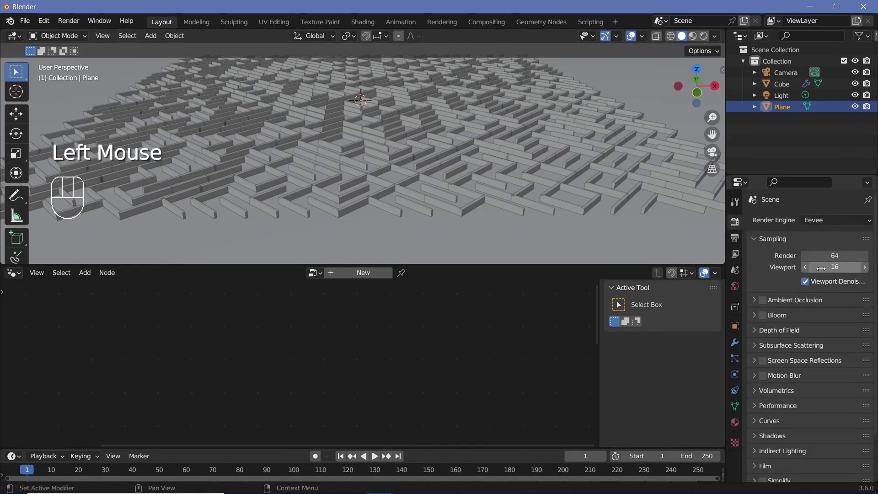
pyautogui.click(754, 300)
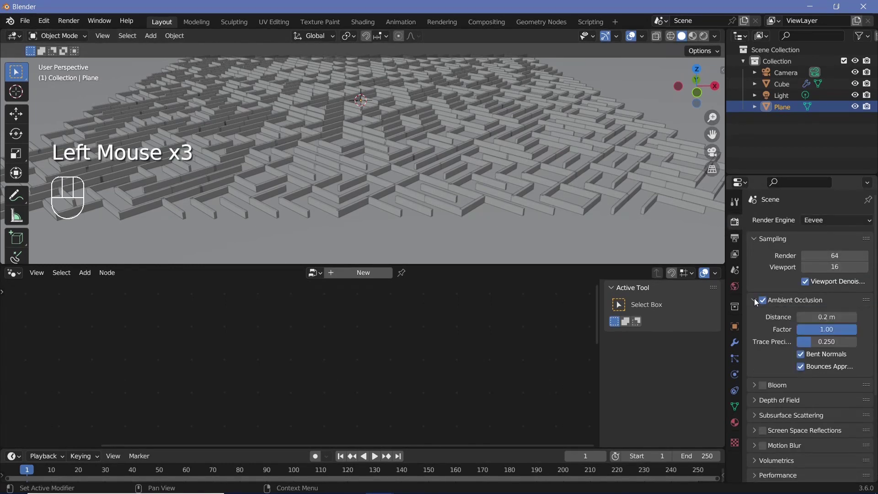
pyautogui.click(818, 316)
pyautogui.write('1')
pyautogui.press('Return')
pyautogui.click(826, 328)
pyautogui.click(761, 387)
pyautogui.click(764, 432)
# - Set the scene's frame rate to 30 fps and its end frame to 150
pyautogui.click(734, 239)
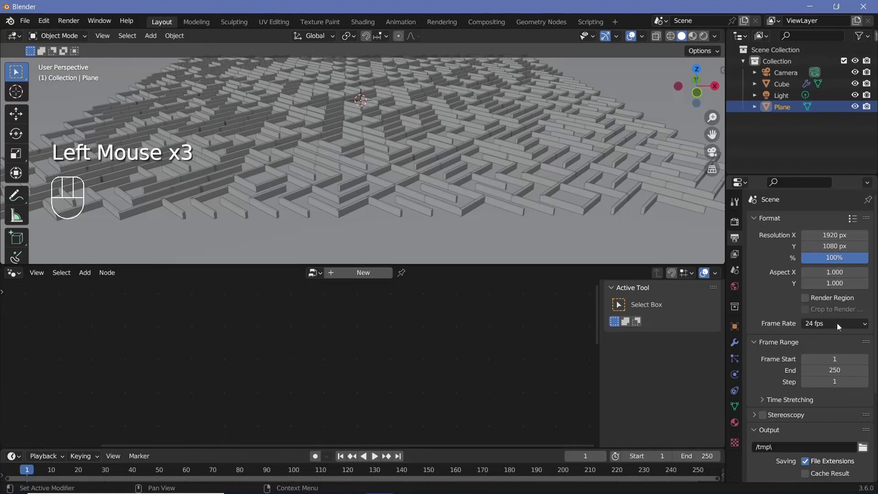
pyautogui.click(837, 323)
pyautogui.click(829, 378)
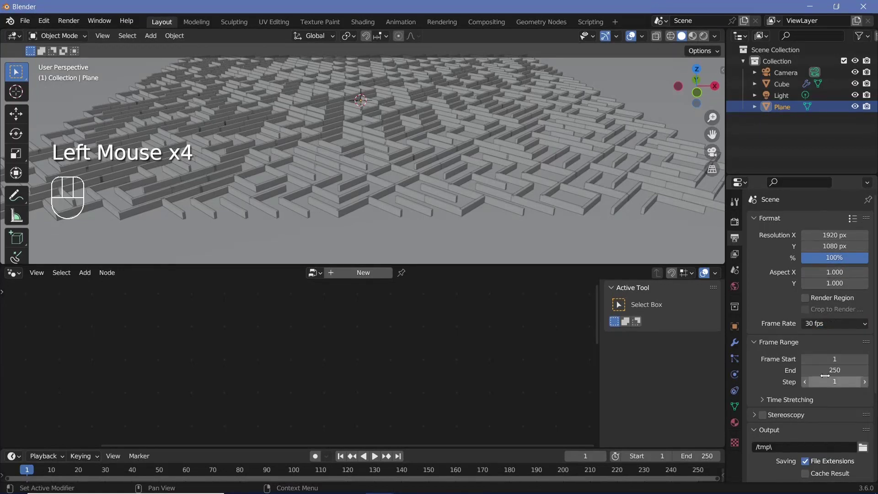
pyautogui.click(828, 372)
pyautogui.write('150')
# - Set the render output path to // and the file format to FFmpeg Video
pyautogui.scroll(-2, 830, 367)
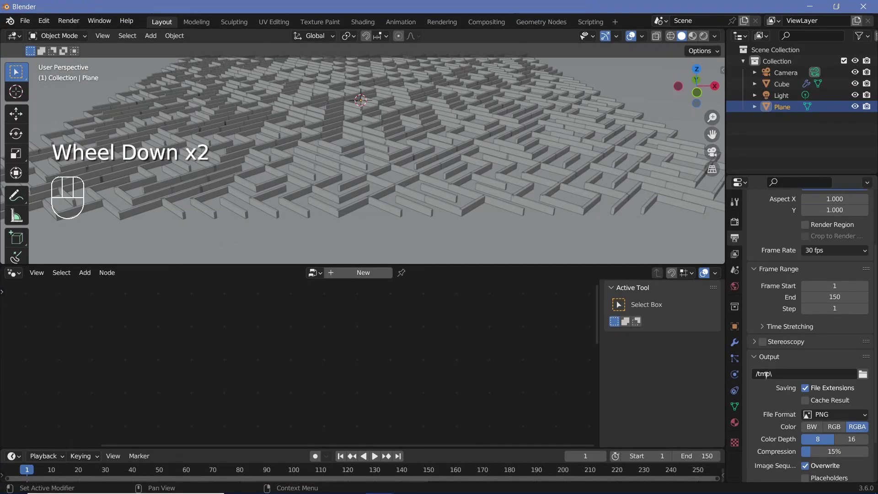
pyautogui.click(765, 374)
pyautogui.write('//')
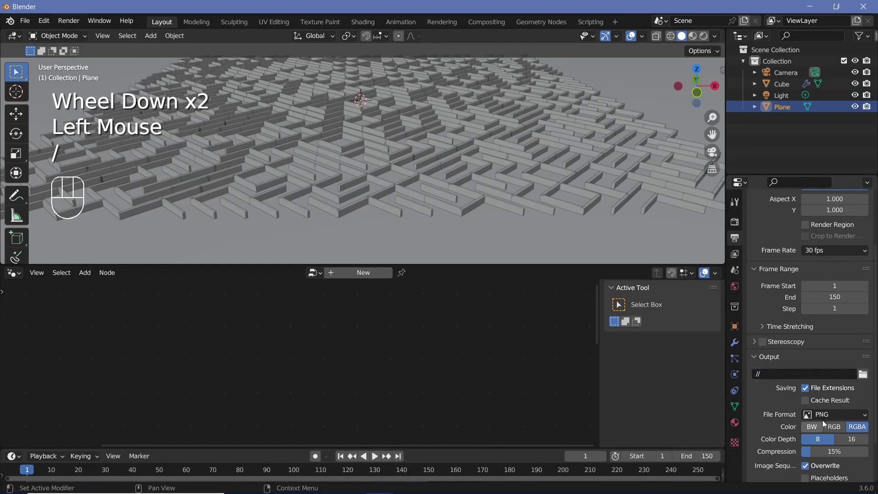
pyautogui.click(821, 413)
pyautogui.click(814, 353)
pyautogui.scroll(-2, 766, 402)
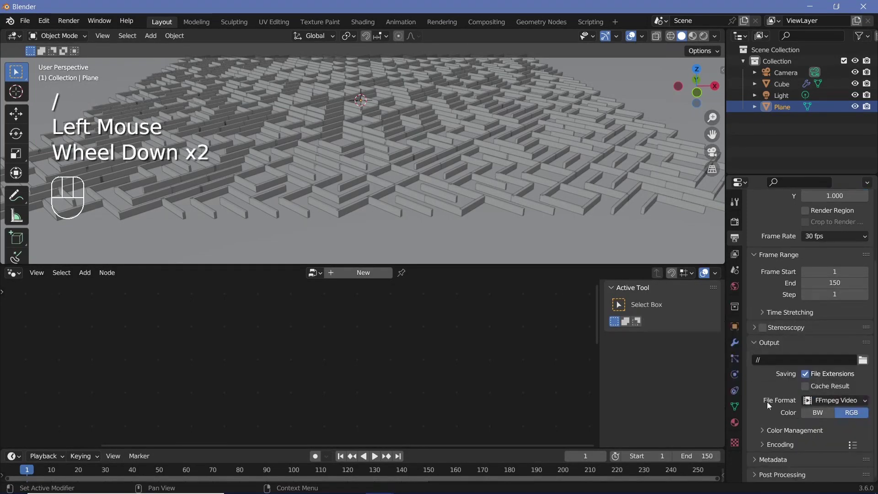
# - Set the video encoding to the MPEG-4 container with perceptually lossless output quality
pyautogui.click(774, 443)
pyautogui.scroll(-2, 775, 427)
pyautogui.click(819, 351)
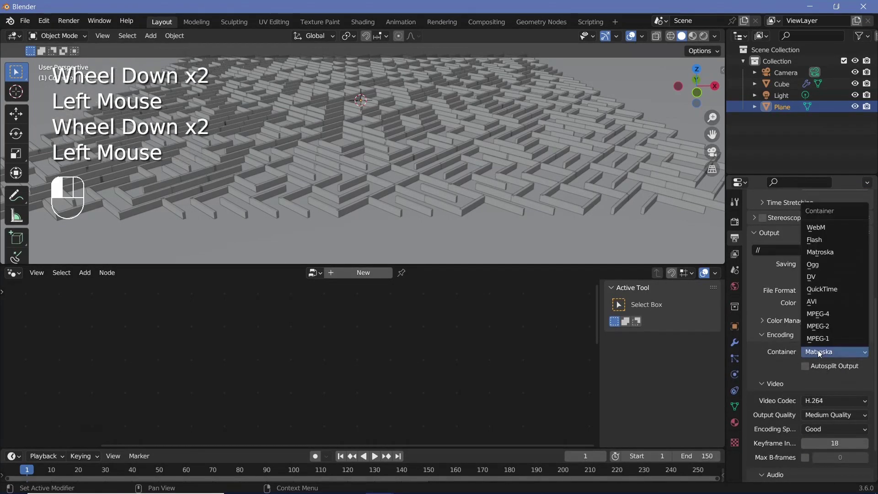
pyautogui.click(821, 314)
pyautogui.click(812, 415)
pyautogui.click(801, 380)
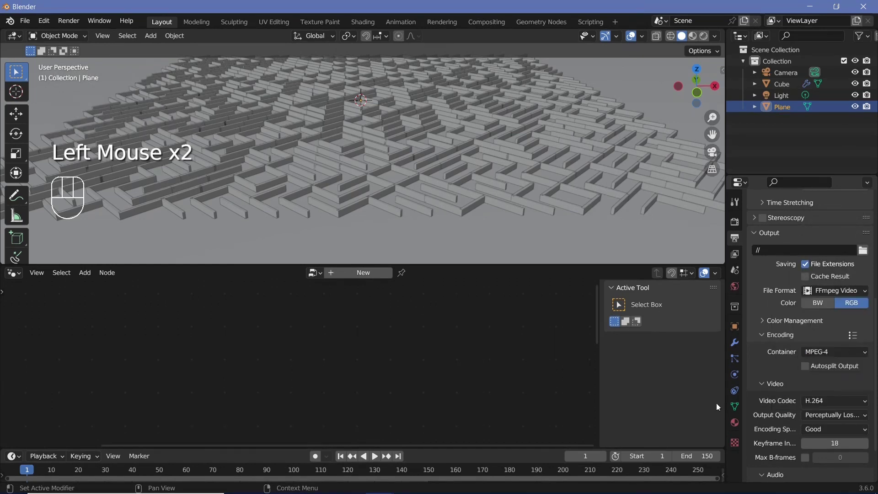
pyautogui.scroll(6, 770, 424)
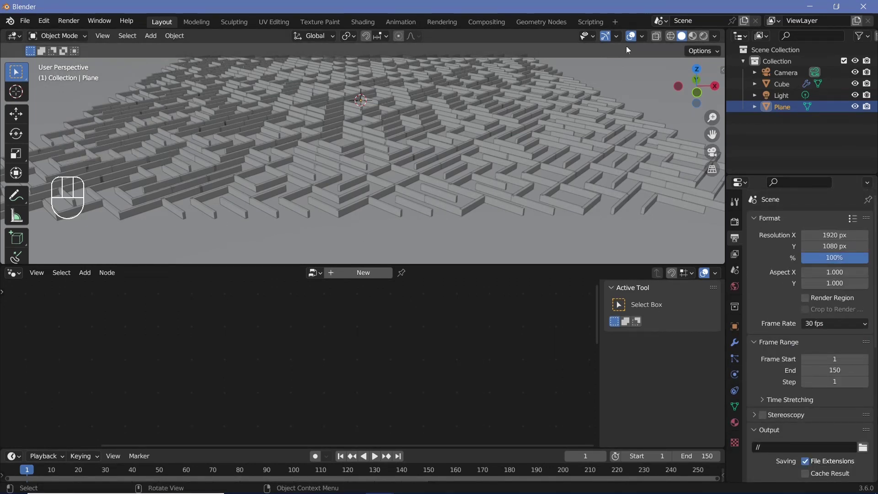
# - Show the viewport in rendered shading and delete the scene's light
pyautogui.click(704, 36)
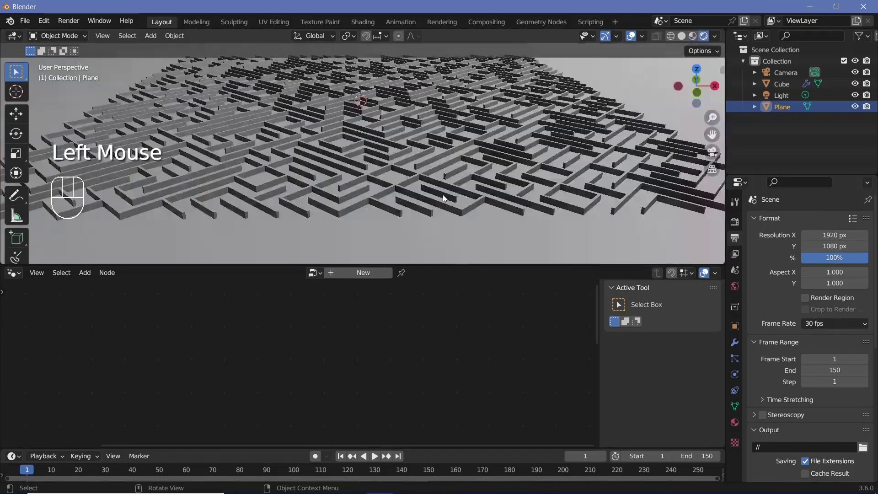
pyautogui.click(782, 95)
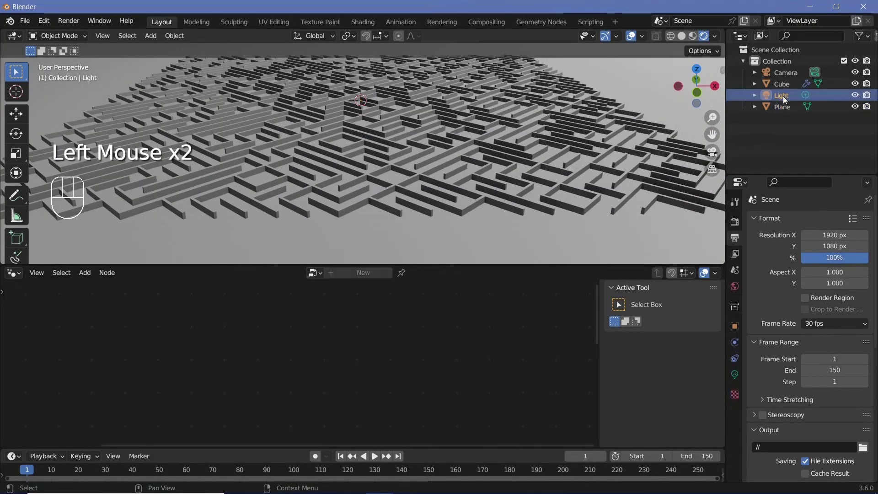
pyautogui.press('Delete')
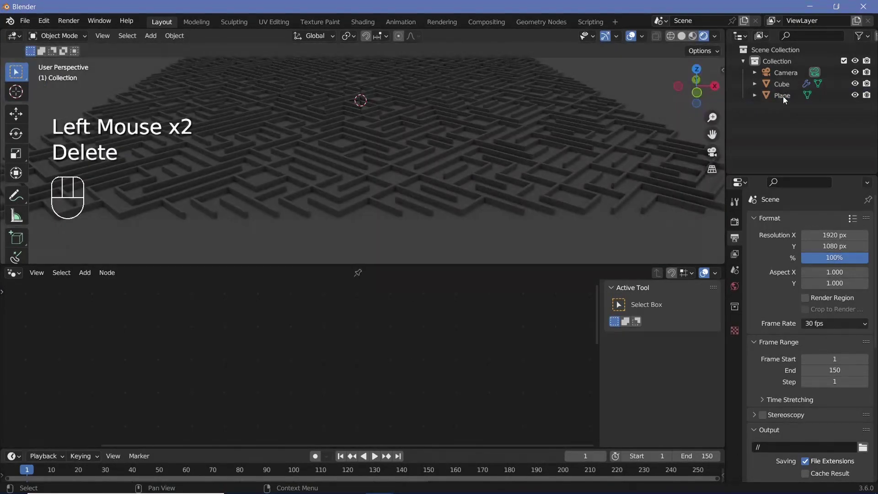
# - Change the world background color to white and view the maze up close
pyautogui.click(735, 286)
pyautogui.click(819, 296)
pyautogui.moveTo(847, 197); pyautogui.dragTo(848, 132)
pyautogui.scroll(2, 392, 204)
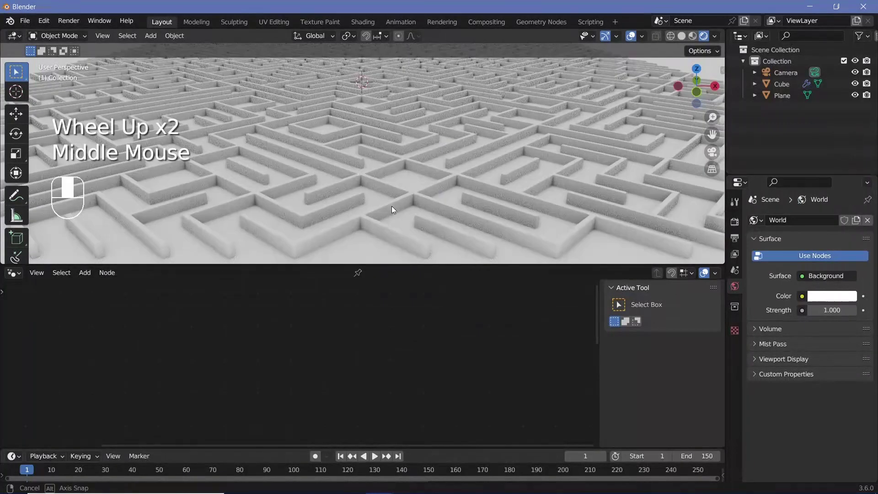
pyautogui.moveTo(392, 204); pyautogui.dragTo(402, 218, button='middle')
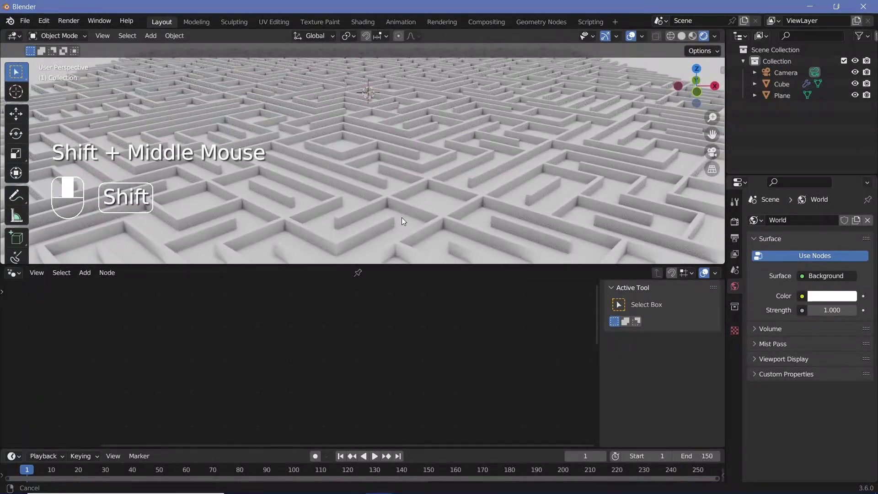
# - Show the maze's material in the Shader Editor, set its Metallic to 0.6 and lower its Roughness
pyautogui.click(334, 245)
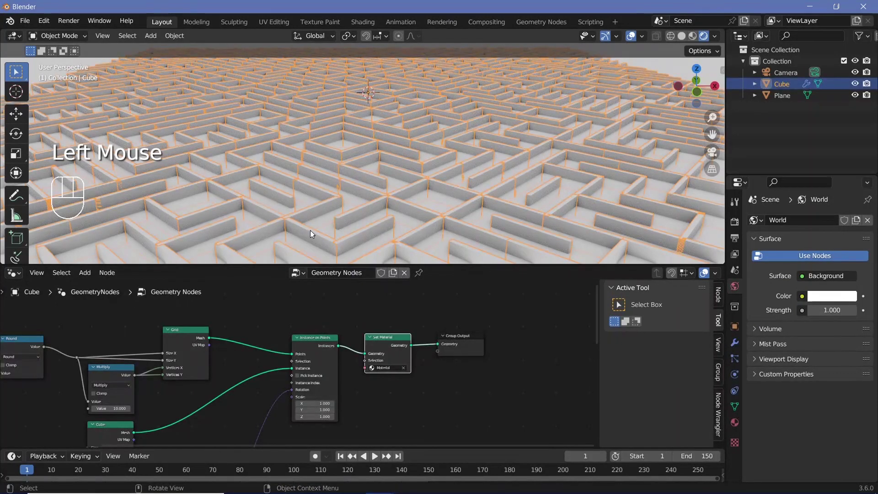
pyautogui.click(14, 273)
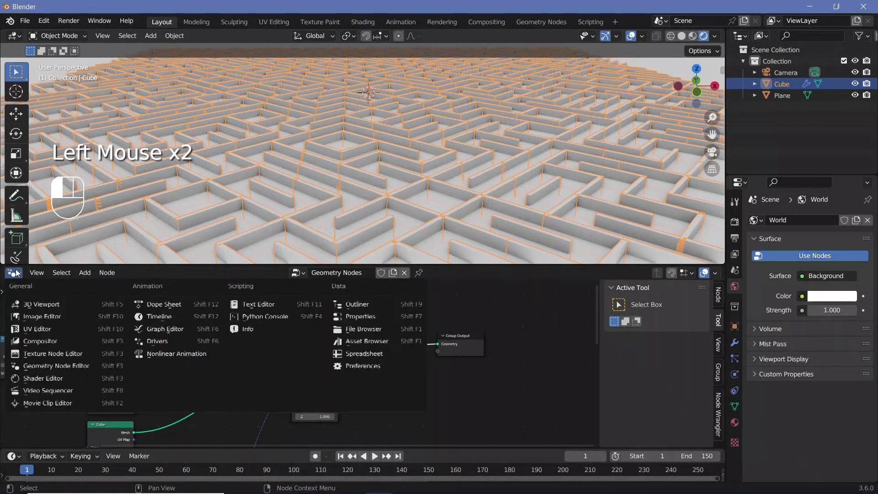
pyautogui.click(64, 379)
pyautogui.moveTo(317, 310); pyautogui.dragTo(359, 310)
pyautogui.click(360, 309)
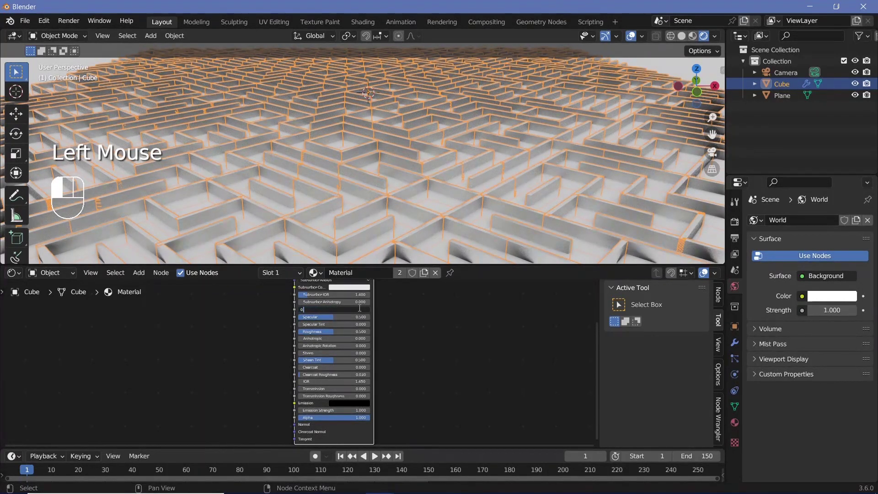
pyautogui.write('0.6')
pyautogui.click(330, 331)
pyautogui.press('Return')
# - Set the maze material's base color to a pale cyan with hue 0.5, saturation about 0.26 and value 1
pyautogui.keyDown('shift'); pyautogui.moveTo(380, 331); pyautogui.dragTo(376, 382, button='middle'); pyautogui.keyUp('shift')
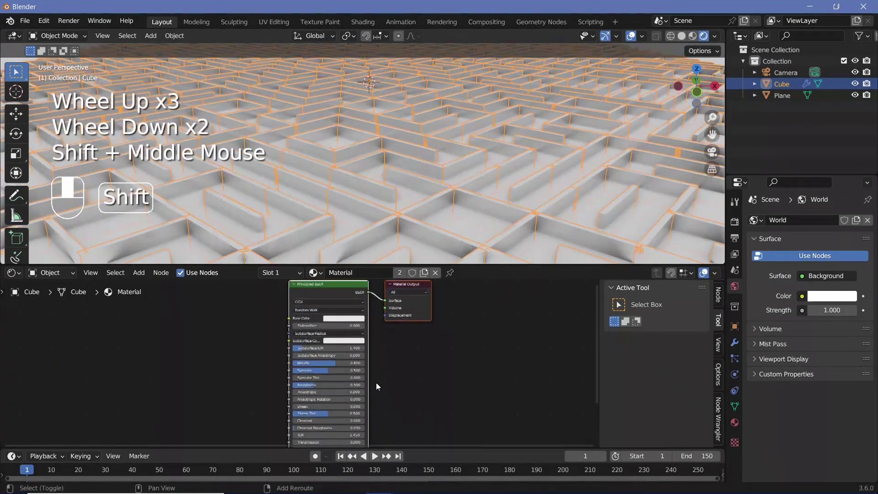
pyautogui.scroll(2, 376, 382)
pyautogui.keyDown('shift'); pyautogui.moveTo(320, 318); pyautogui.dragTo(344, 363, button='middle'); pyautogui.keyUp('shift')
pyautogui.scroll(1, 344, 363)
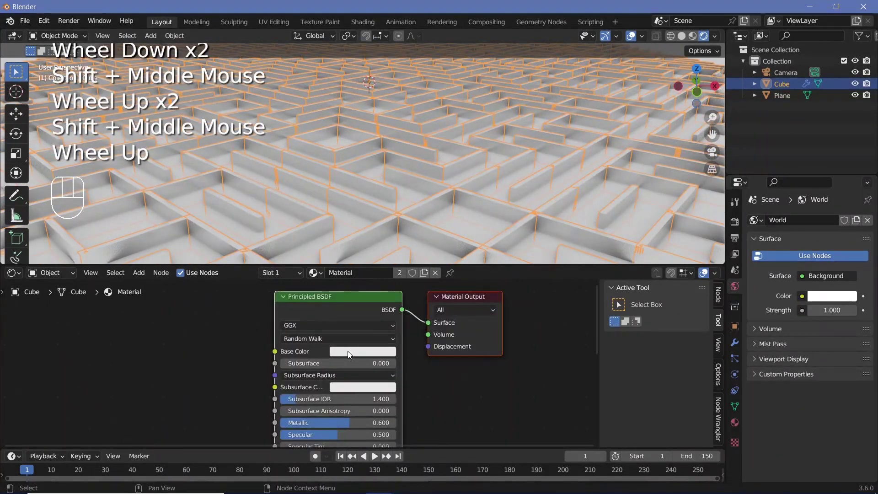
pyautogui.click(347, 351)
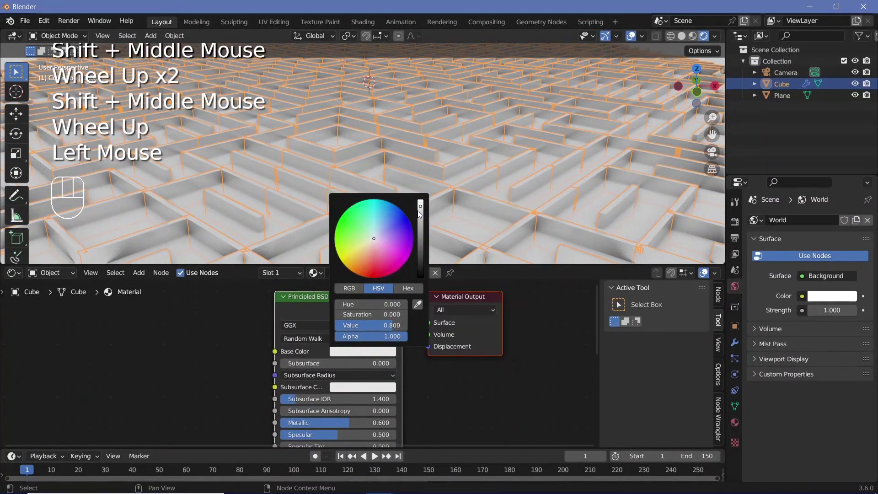
pyautogui.moveTo(419, 213); pyautogui.dragTo(419, 207)
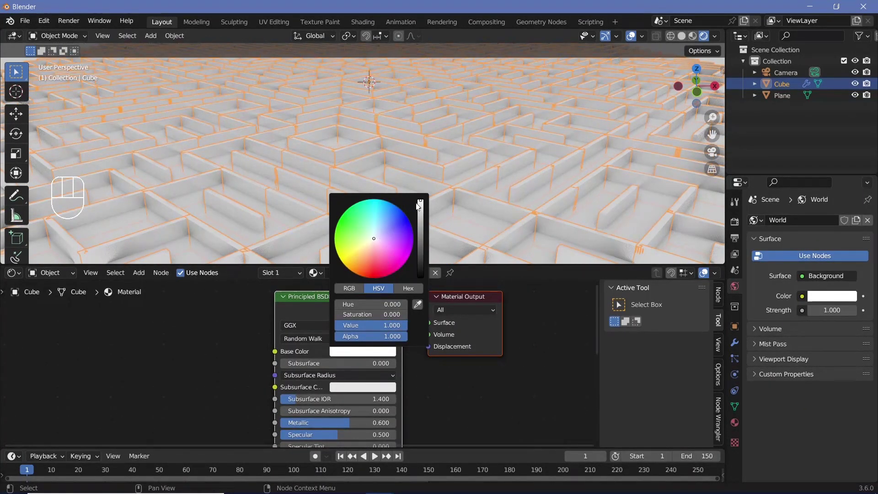
pyautogui.keyDown('ctrl'); pyautogui.click(374, 233); pyautogui.keyUp('ctrl')
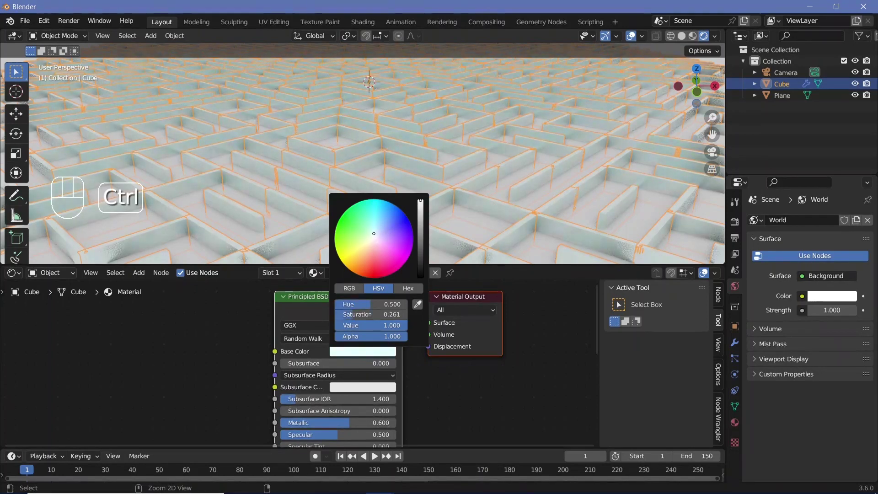
# - Select the floor plane, lower its material's Roughness and raise its Metallic to about 0.855
pyautogui.click(388, 243)
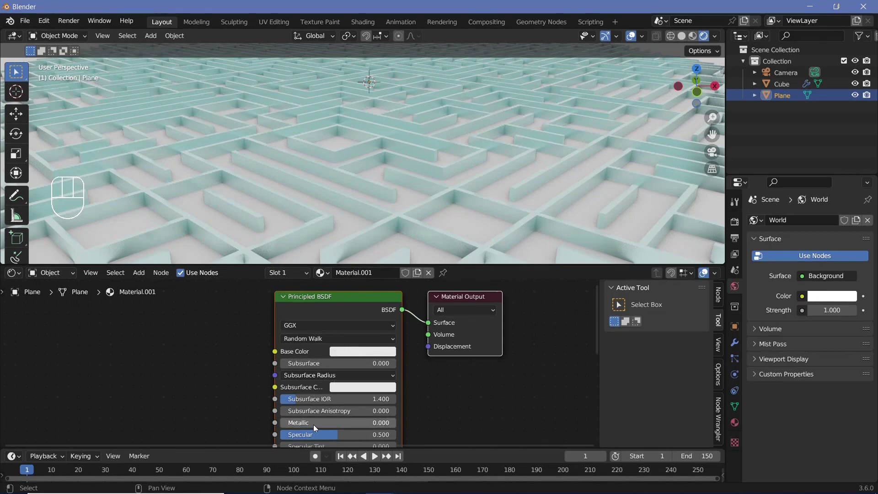
pyautogui.moveTo(313, 423); pyautogui.dragTo(319, 356, button='middle')
pyautogui.keyDown('shift'); pyautogui.moveTo(322, 391); pyautogui.dragTo(229, 391); pyautogui.keyUp('shift')
pyautogui.moveTo(305, 356); pyautogui.dragTo(403, 355)
pyautogui.moveTo(383, 312); pyautogui.dragTo(368, 386, button='middle')
# - Darken the floor material's base color to a medium grey and check the look of the whole maze
pyautogui.click(365, 356)
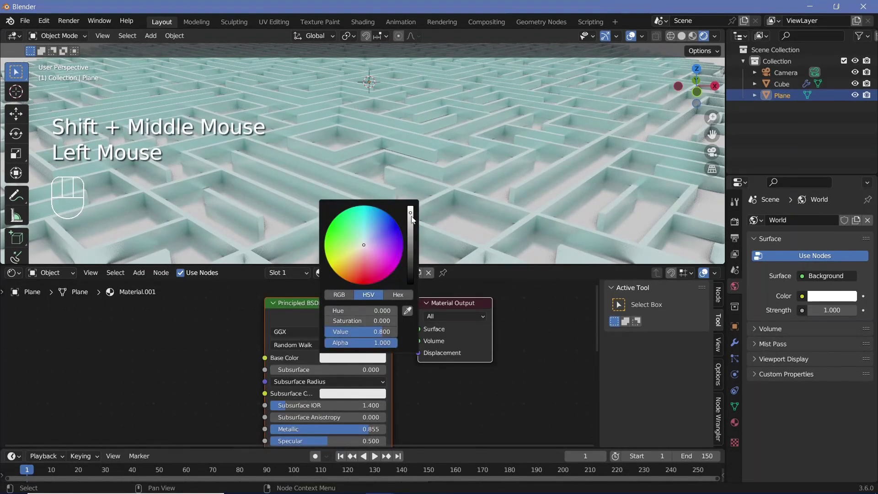
pyautogui.keyDown('shift'); pyautogui.moveTo(411, 217); pyautogui.dragTo(411, 239); pyautogui.keyUp('shift')
pyautogui.scroll(-3, 409, 222)
pyautogui.scroll(2, 409, 222)
pyautogui.keyDown('shift'); pyautogui.moveTo(409, 222); pyautogui.dragTo(322, 230, button='middle'); pyautogui.keyUp('shift')
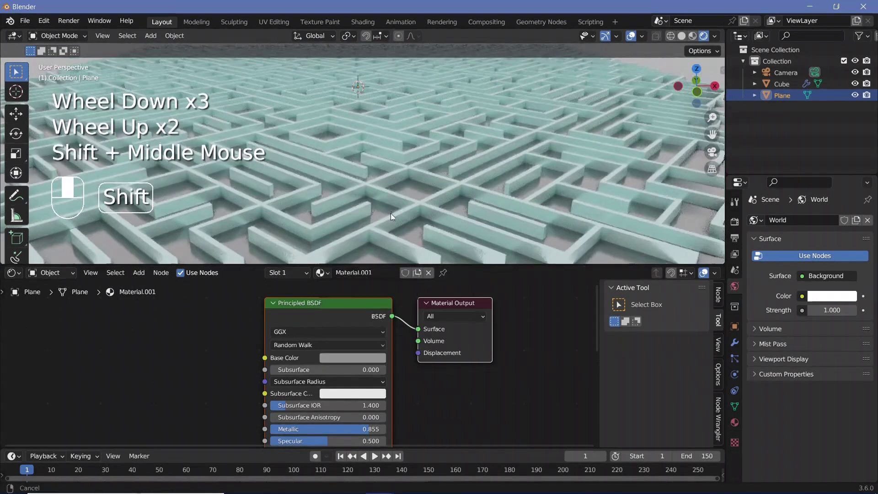
pyautogui.keyDown('shift'); pyautogui.moveTo(380, 202); pyautogui.dragTo(394, 211, button='middle'); pyautogui.keyUp('shift')
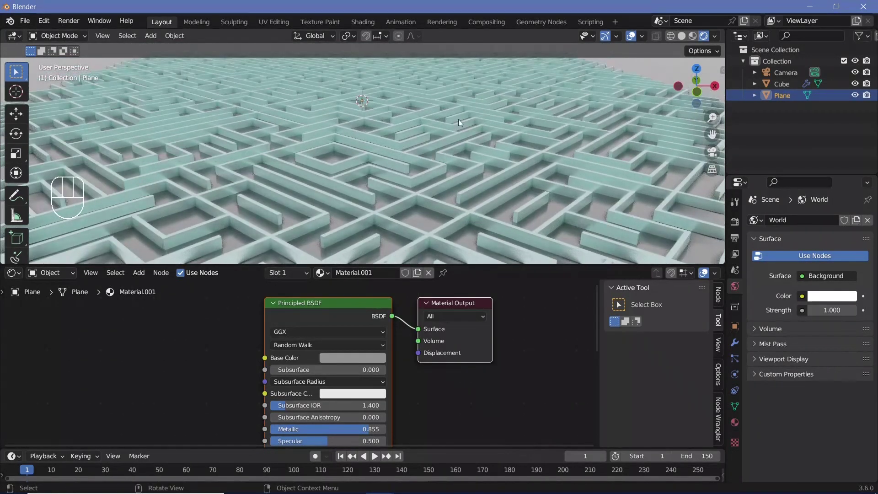
pyautogui.scroll(-1, 383, 138)
pyautogui.scroll(2, 484, 221)
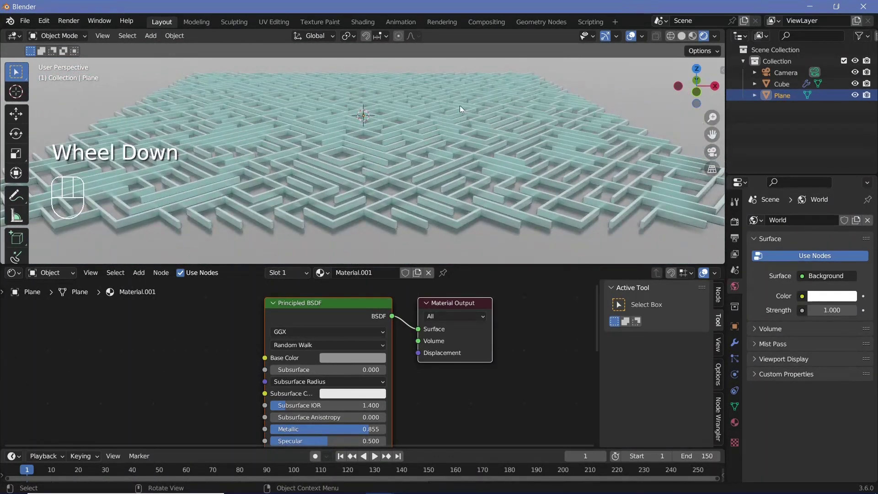
# - Select the camera, clear its location and rotation, and rotate it 90 degrees about the X axis
pyautogui.click(790, 72)
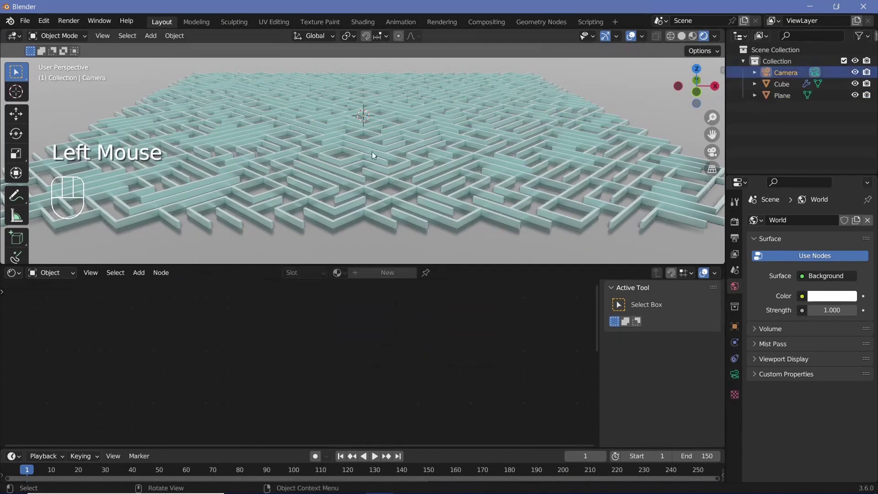
pyautogui.scroll(-2, 329, 153)
pyautogui.moveTo(324, 155); pyautogui.dragTo(391, 158, button='middle')
pyautogui.hotkey('alt', 'g')
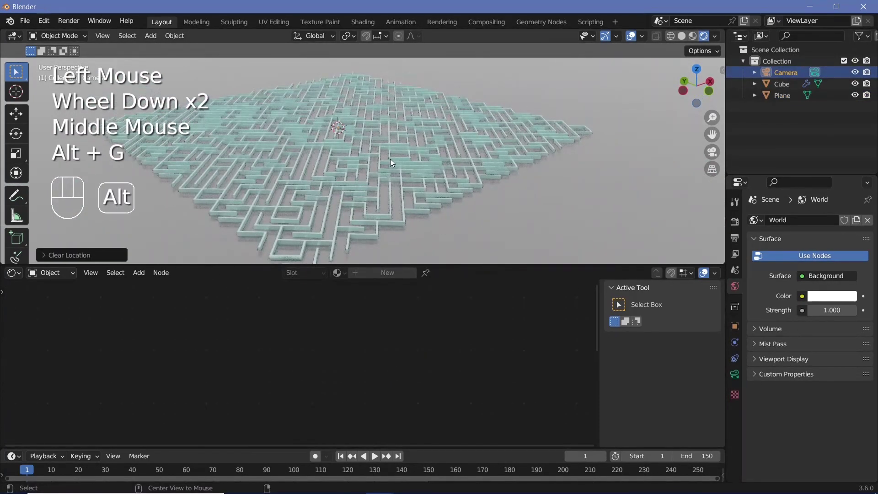
pyautogui.hotkey('alt', 'r')
pyautogui.write('r')
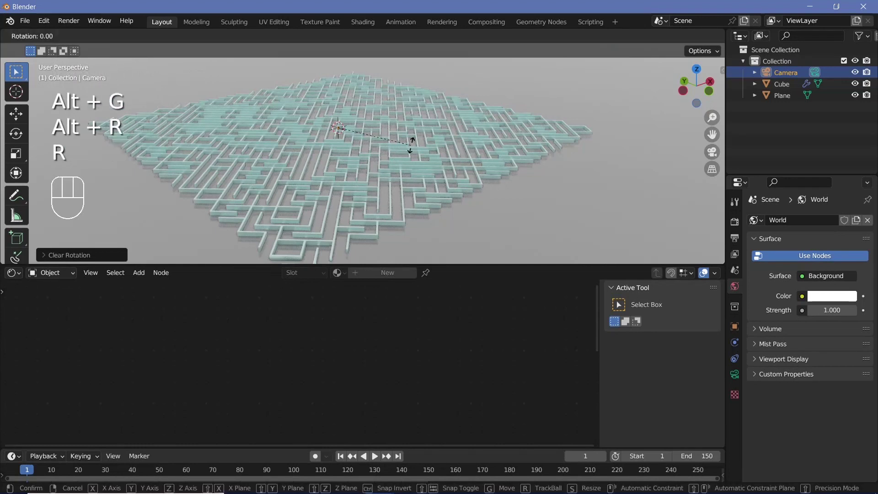
pyautogui.write('x90')
pyautogui.press('Return')
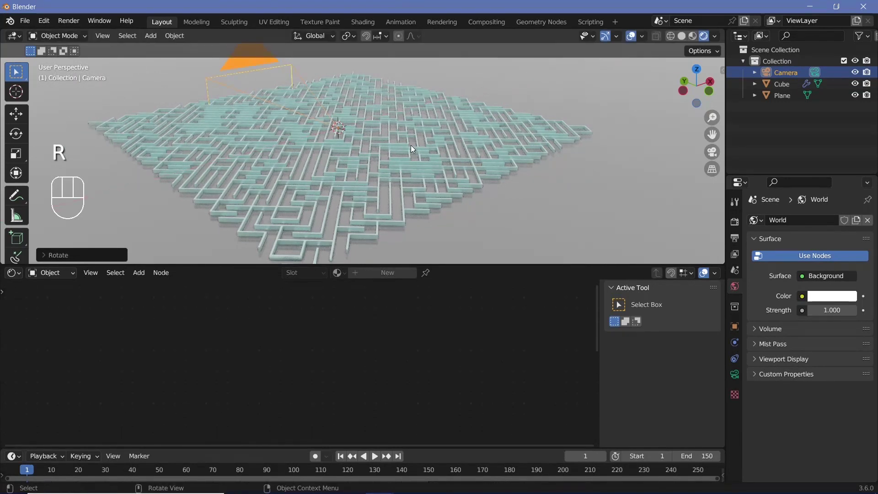
# - Move the camera -2 m along the global Y axis
pyautogui.moveTo(220, 73); pyautogui.dragTo(300, 127, button='middle')
pyautogui.press('g')
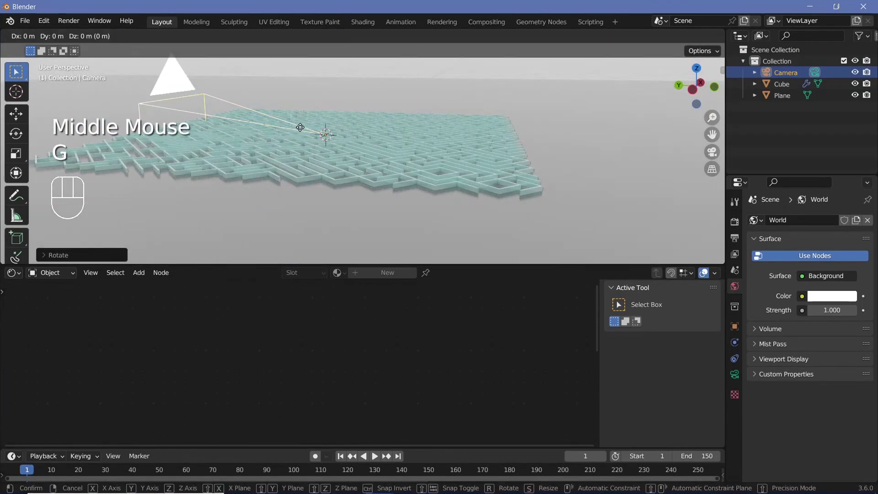
pyautogui.press('y')
pyautogui.press('ctrl')
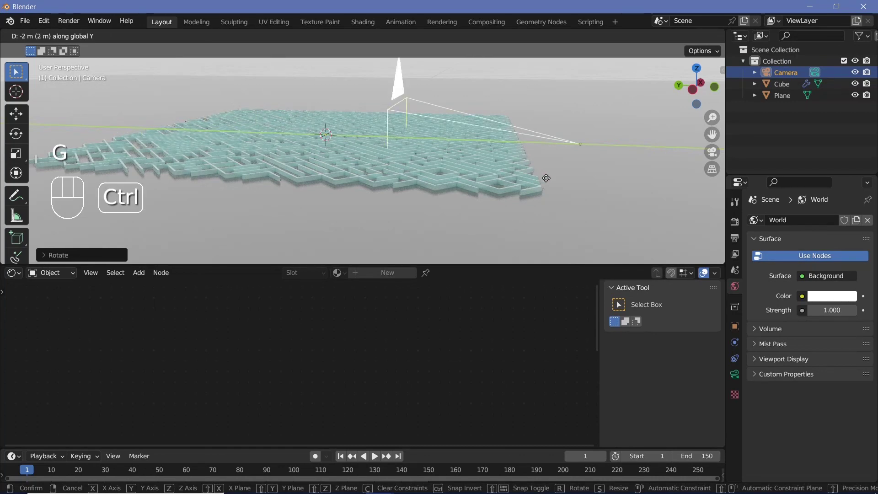
pyautogui.click(546, 178)
# - Look through the camera, raise it, tilt it down about X and move it about -0.33 m along Y to frame the maze
pyautogui.click(489, 183)
pyautogui.moveTo(523, 166); pyautogui.dragTo(379, 174, button='middle')
pyautogui.press('KP_0')
pyautogui.press('g')
pyautogui.press('z')
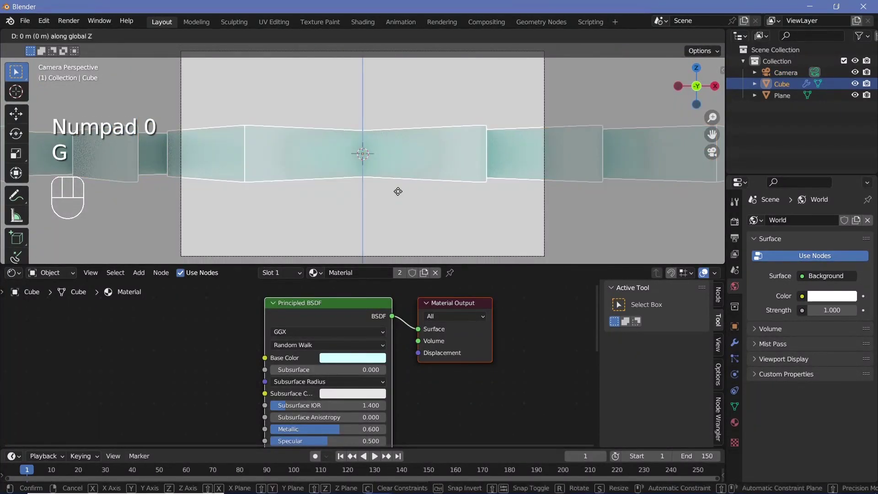
pyautogui.click(392, 255)
pyautogui.click(392, 256)
pyautogui.press('r')
pyautogui.press('x')
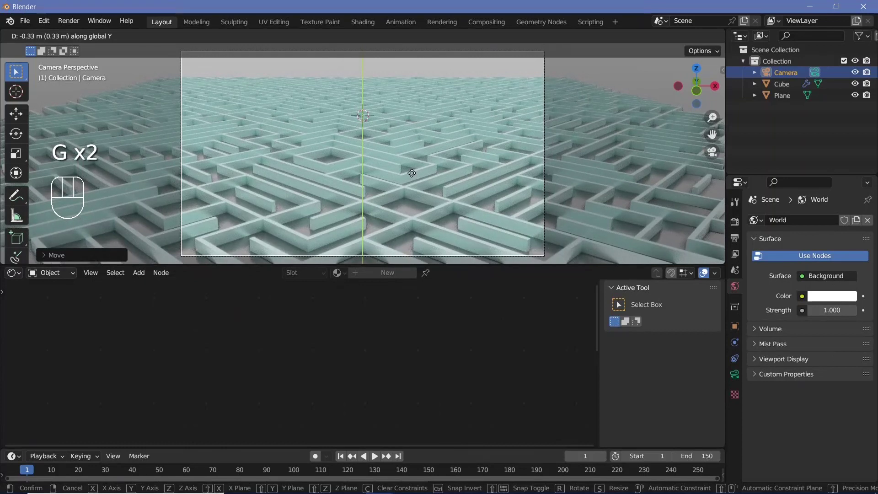
pyautogui.click(412, 173)
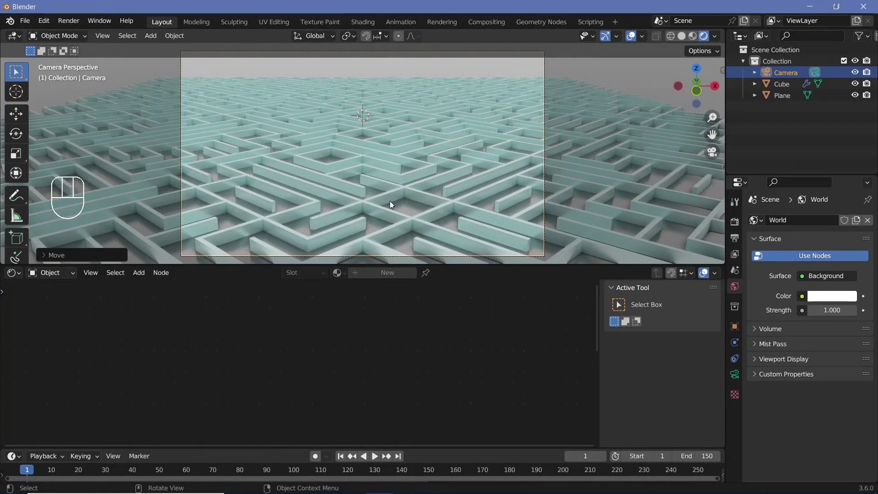
# - Set the camera's Passepartout to 1 in its viewport display settings
pyautogui.click(789, 72)
pyautogui.click(734, 375)
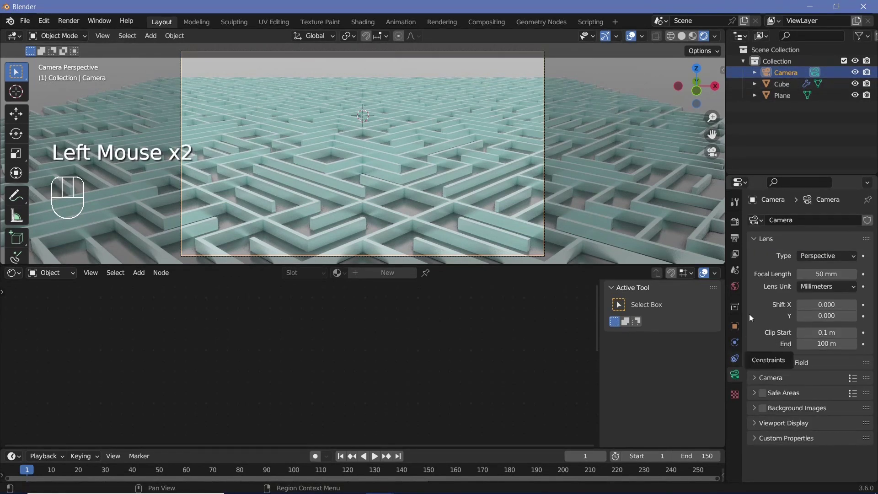
pyautogui.click(762, 423)
pyautogui.scroll(-2, 805, 447)
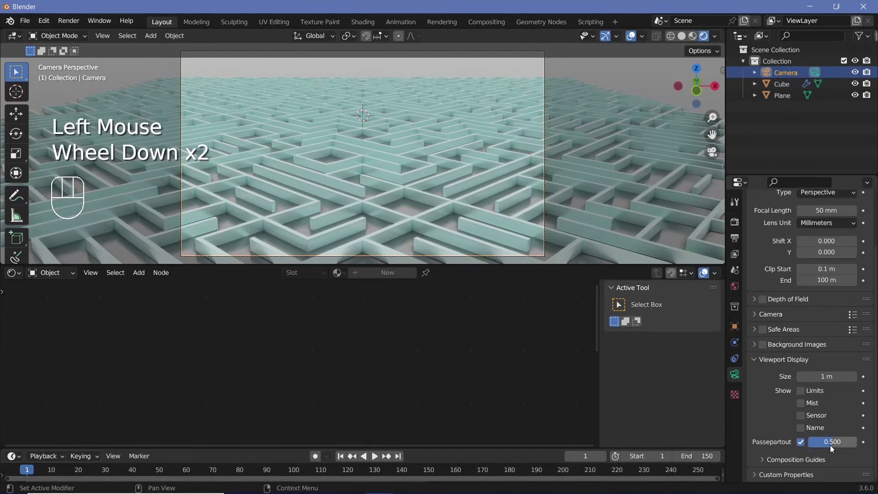
pyautogui.moveTo(829, 444); pyautogui.dragTo(858, 445)
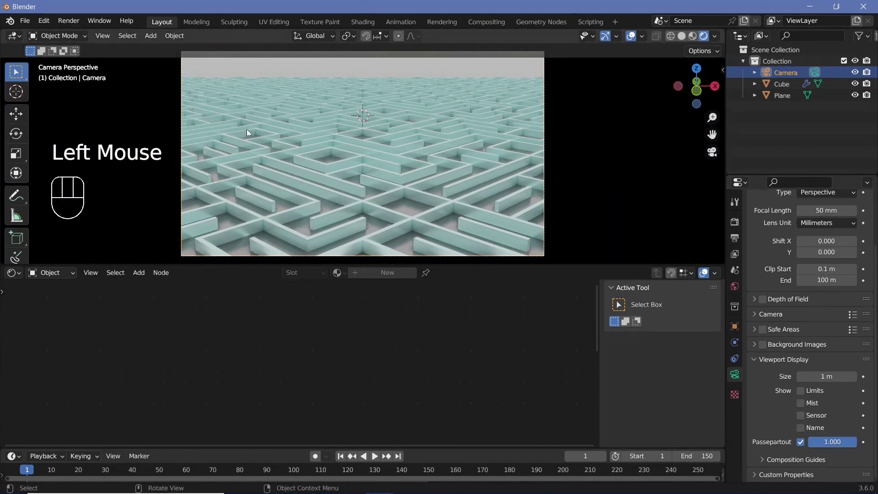
# - Duplicate the maze in the right side view and move the copy about 3.118 m along Y to adjoin the original
pyautogui.click(278, 150)
pyautogui.scroll(-2, 315, 174)
pyautogui.scroll(1, 315, 174)
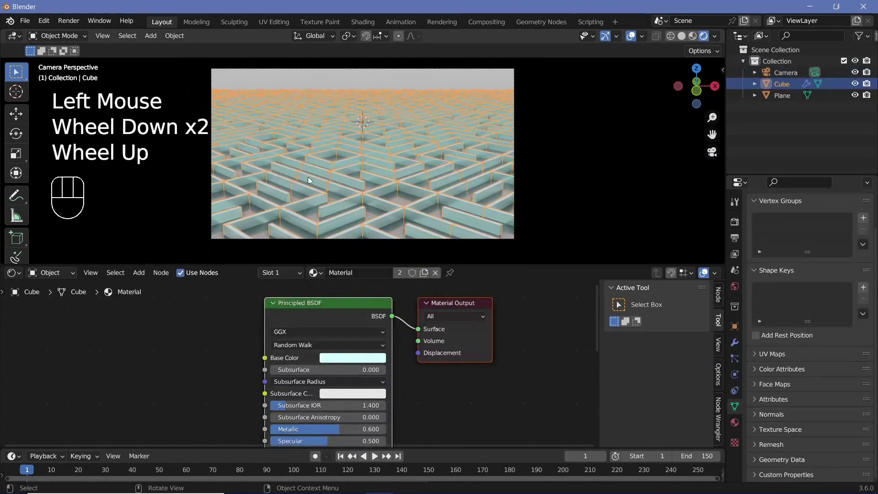
pyautogui.press('KP_0')
pyautogui.moveTo(378, 162); pyautogui.dragTo(177, 171, button='middle')
pyautogui.scroll(3, 297, 155)
pyautogui.press('KP_3')
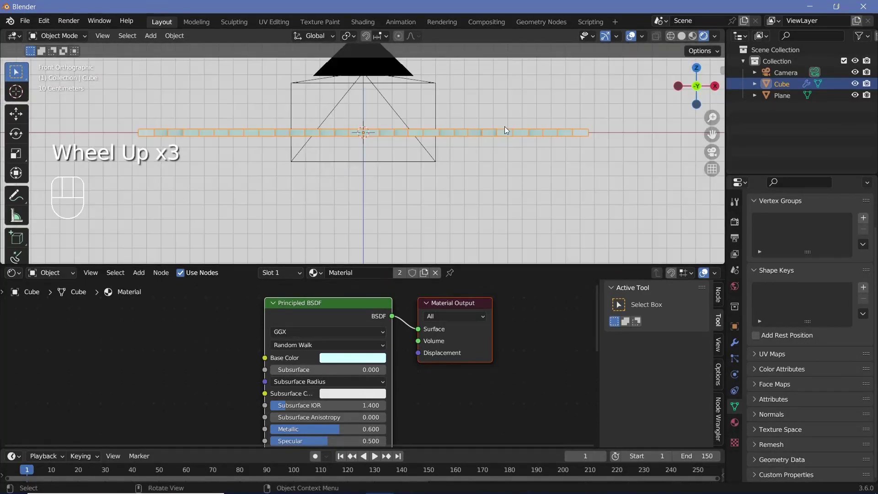
pyautogui.keyDown('shift'); pyautogui.moveTo(504, 126); pyautogui.dragTo(366, 129, button='middle'); pyautogui.keyUp('shift')
pyautogui.scroll(4, 406, 137)
pyautogui.scroll(2, 304, 143)
pyautogui.hotkey('shift', 'd')
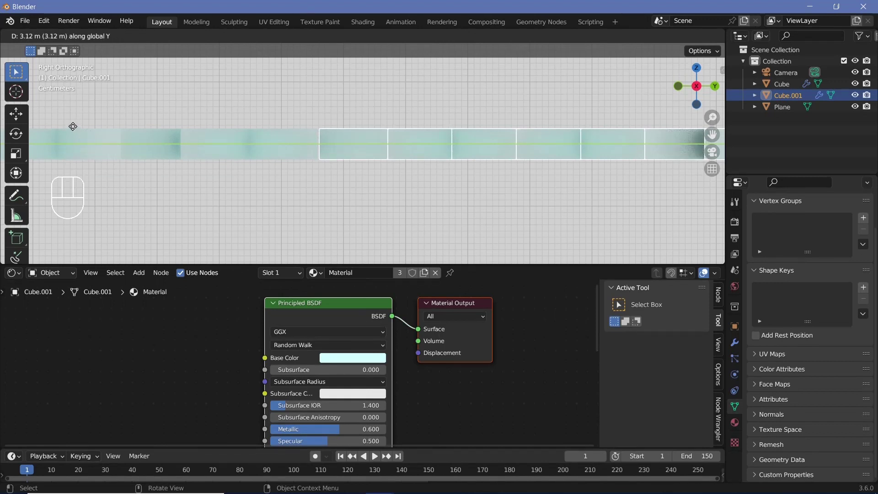
pyautogui.scroll(3, 73, 126)
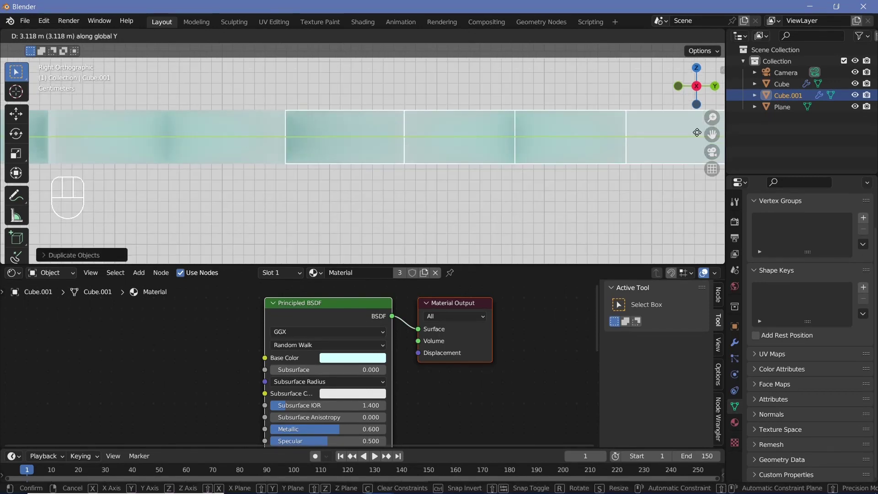
pyautogui.click(697, 133)
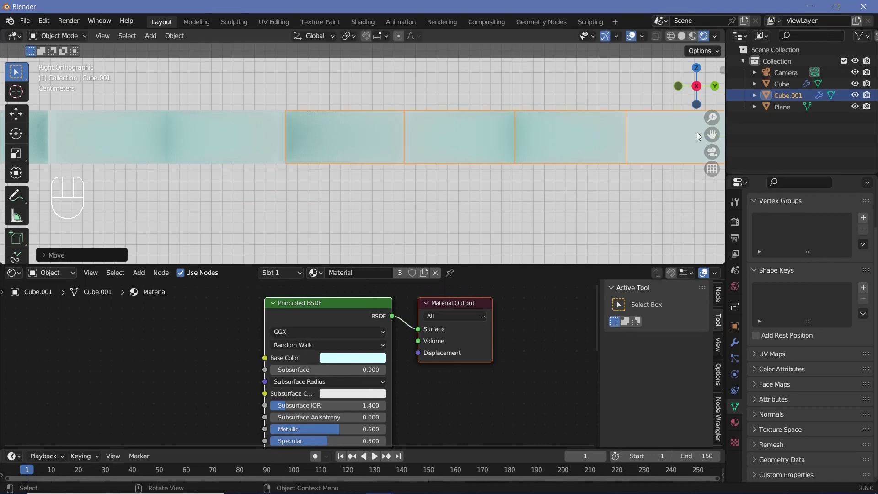
# - Inspect the seam between the original maze and its copy up close, and return to the camera view
pyautogui.scroll(2, 280, 150)
pyautogui.keyDown('shift'); pyautogui.moveTo(238, 161); pyautogui.dragTo(337, 166, button='middle'); pyautogui.keyUp('shift')
pyautogui.scroll(2, 245, 116)
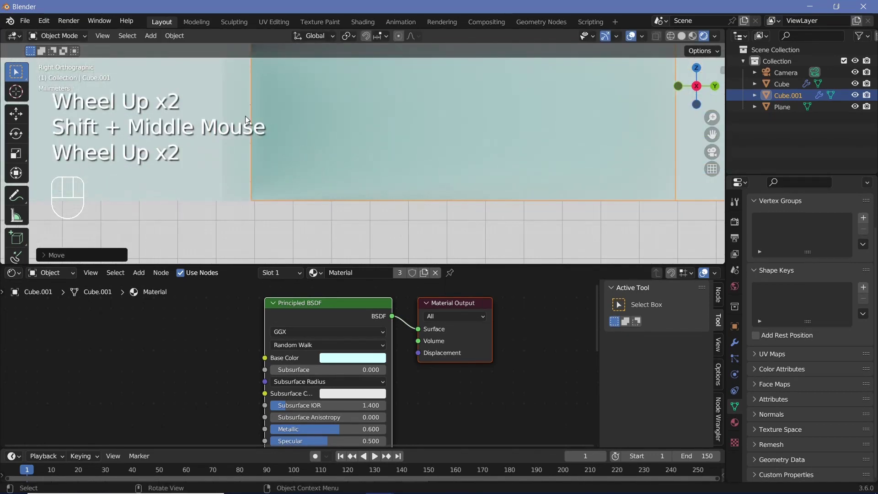
pyautogui.scroll(-3, 300, 137)
pyautogui.scroll(-1, 300, 137)
pyautogui.moveTo(300, 137); pyautogui.dragTo(332, 185, button='middle')
pyautogui.press('KP_0')
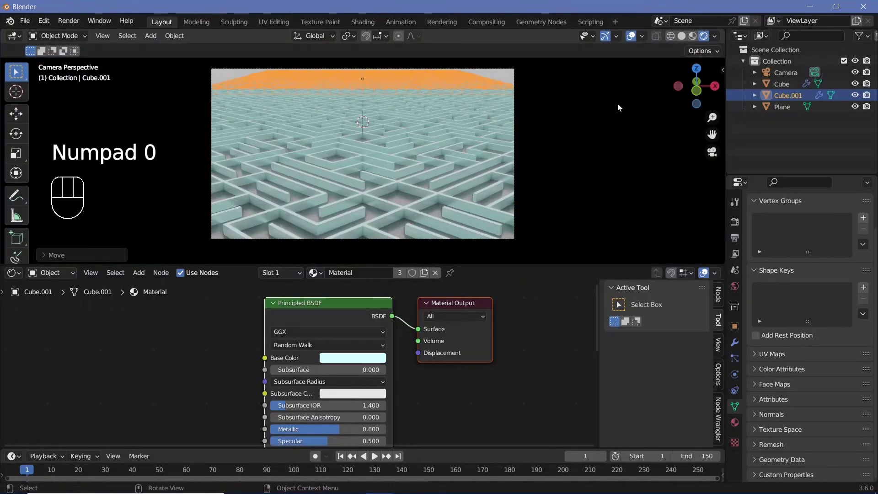
# - Select the camera and insert a location keyframe for it at frame 0
pyautogui.click(785, 72)
pyautogui.press('Left')
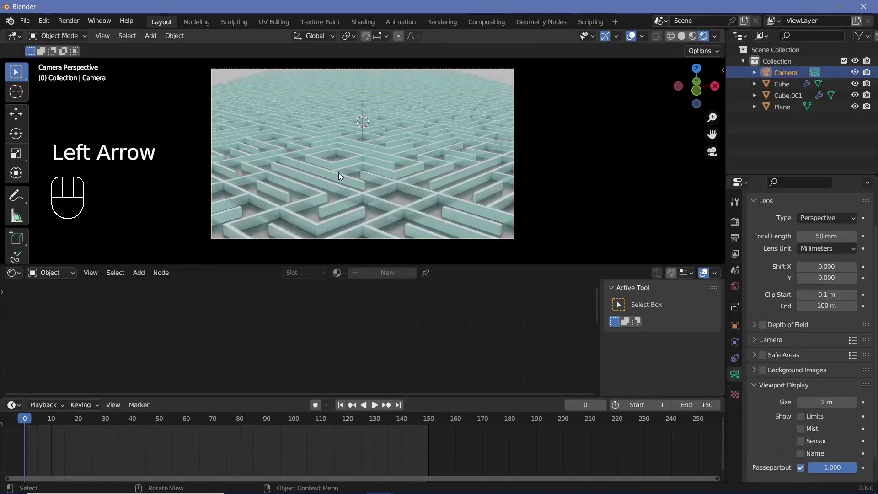
pyautogui.press('i')
pyautogui.click(364, 147)
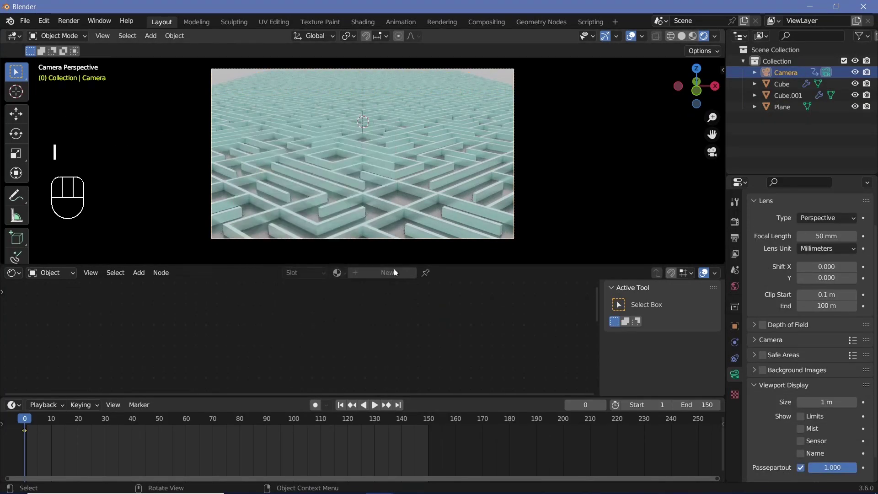
# - At frame 150, move the camera 3.114 m along Y and insert a location keyframe for it
pyautogui.click(428, 419)
pyautogui.write('g')
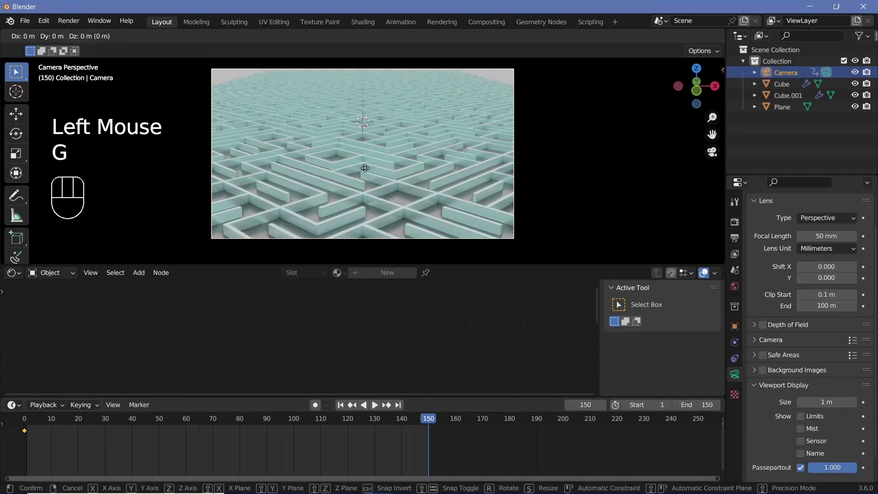
pyautogui.write('y31')
pyautogui.write('.')
pyautogui.press('BackSpace')
pyautogui.press('BackSpace')
pyautogui.write('.114')
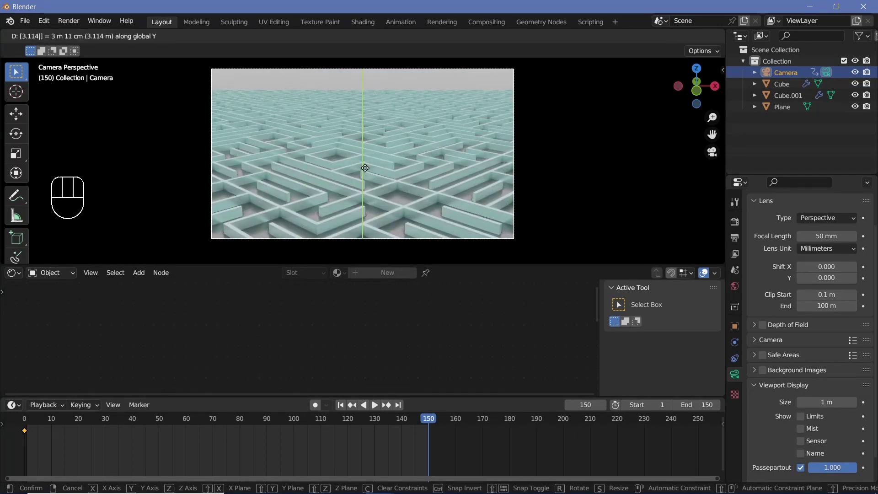
pyautogui.press('Return')
pyautogui.press('i')
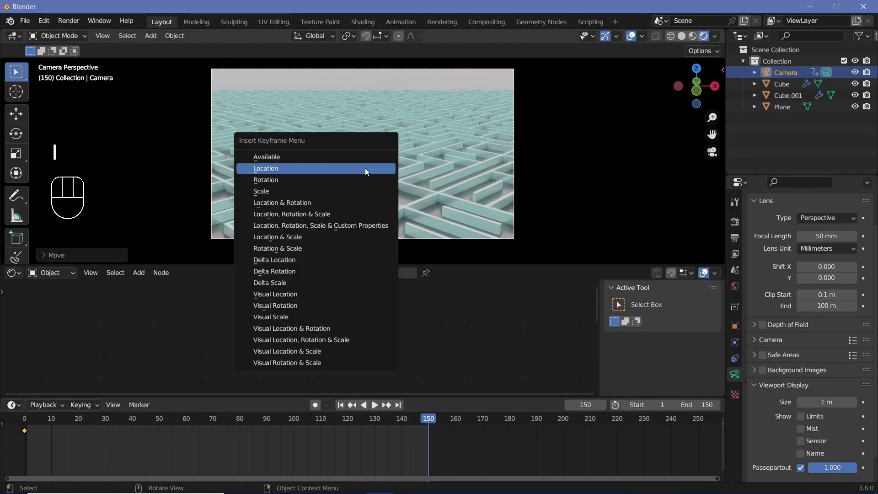
pyautogui.click(365, 168)
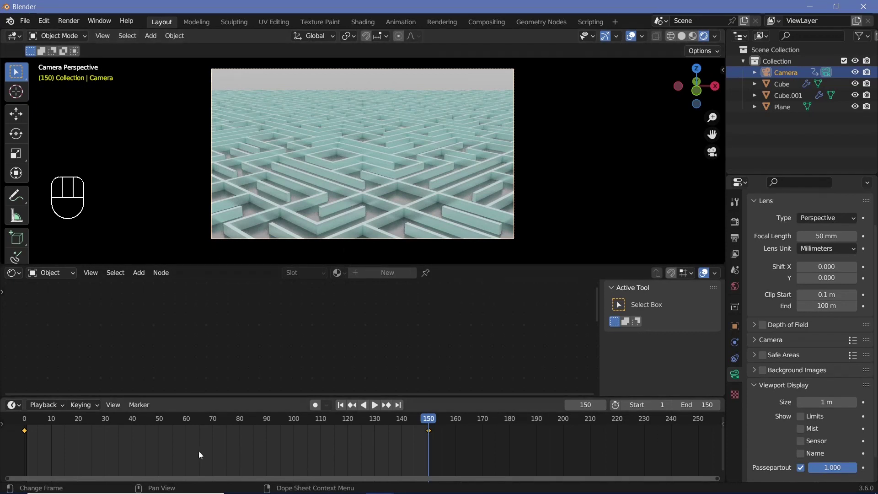
# - Set the interpolation mode of the camera's location keyframes and play back the animation
pyautogui.press('t')
pyautogui.click(70, 424)
pyautogui.press('space')
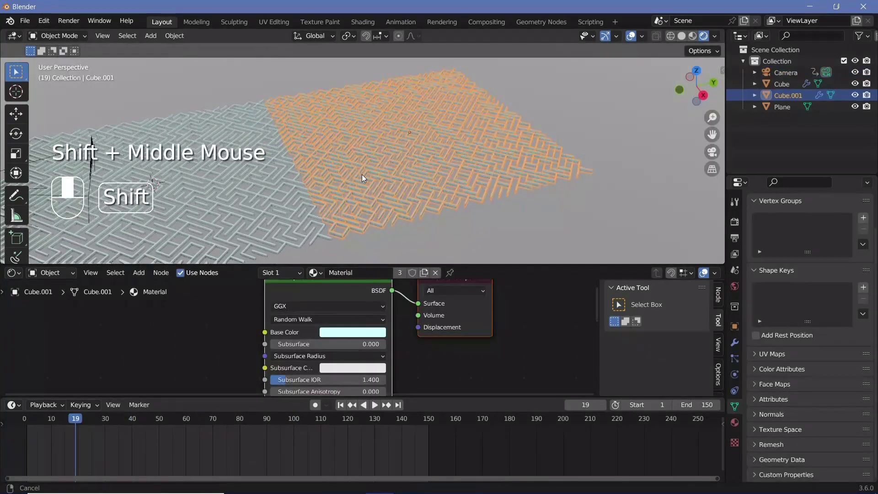
# - Make a linked duplicate of the second maze section offset 3.114 m along Y, and repeat the duplication once
pyautogui.keyDown('shift'); pyautogui.moveTo(361, 174); pyautogui.dragTo(210, 190, button='middle'); pyautogui.keyUp('shift')
pyautogui.hotkey('alt', 'd')
pyautogui.press('y')
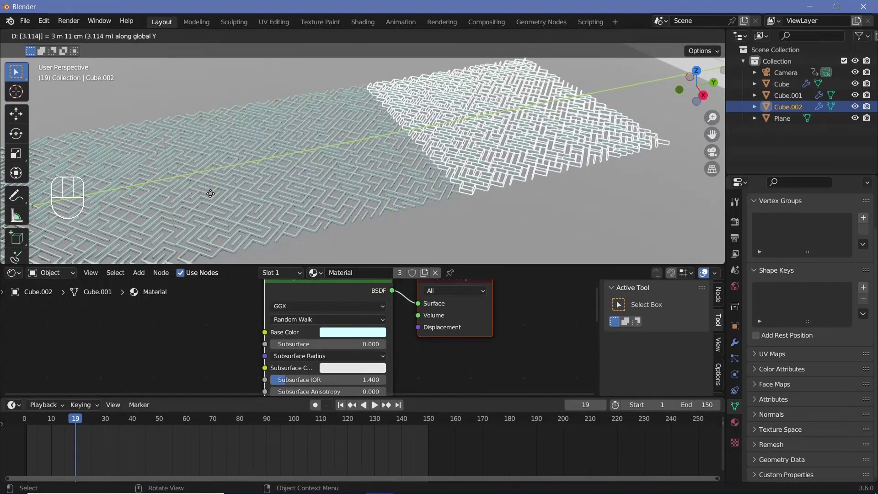
pyautogui.click(210, 194)
pyautogui.hotkey('shift', 'r')
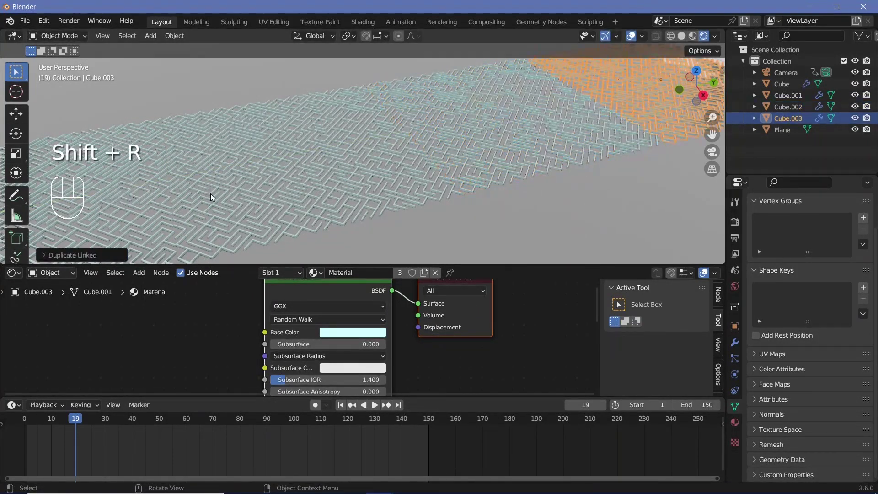
# - Return to the camera view and play back the flight over the extended maze
pyautogui.press('Right')
pyautogui.press('KP_0')
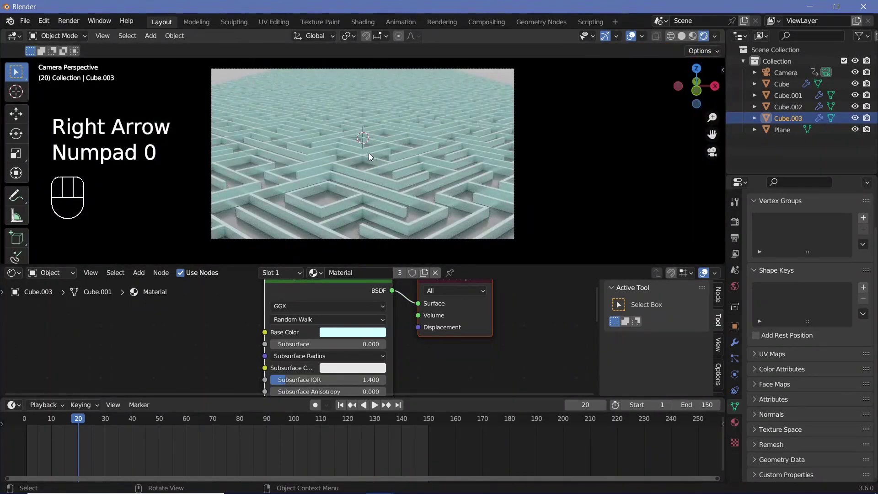
pyautogui.press('space')
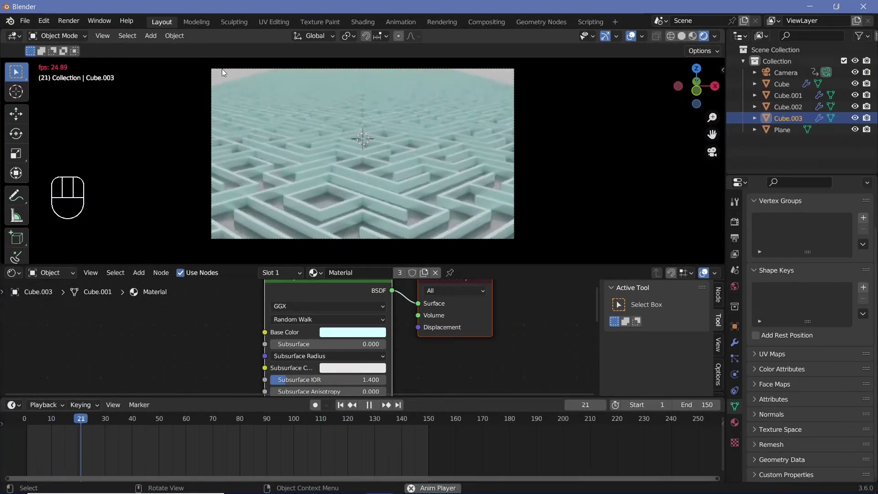
pyautogui.press('space')
# - Adjust the camera's height along Z and tilt it about -1.83° around the global X axis
pyautogui.click(777, 73)
pyautogui.press('g')
pyautogui.press('z')
pyautogui.click(439, 122)
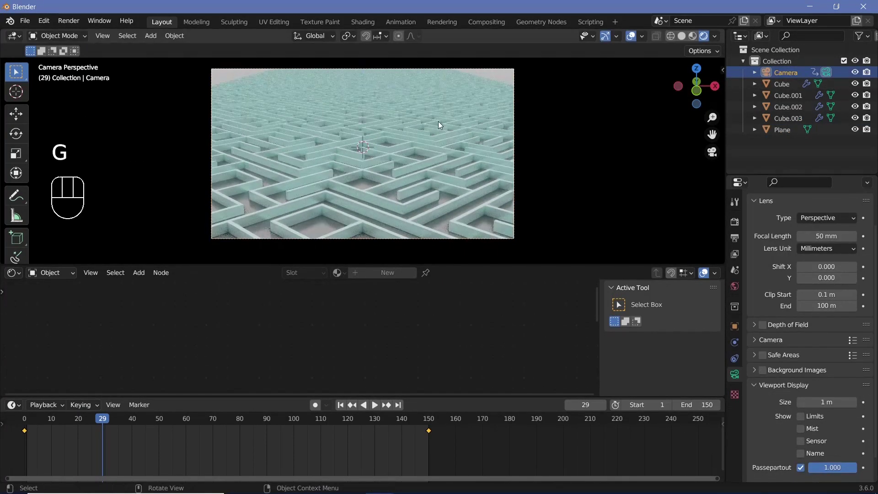
pyautogui.press('r')
pyautogui.press('x')
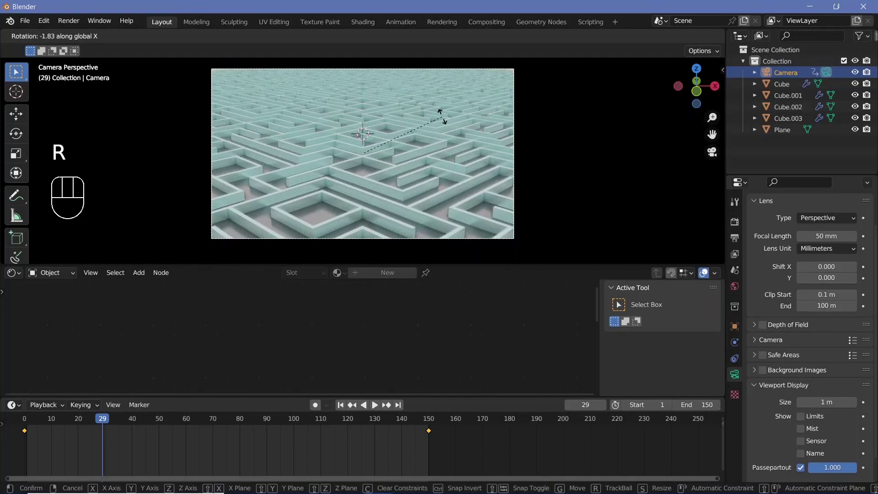
pyautogui.click(441, 117)
# - Play back the camera flight with the new tilt and open the commands for rendering the animation
pyautogui.press('space')
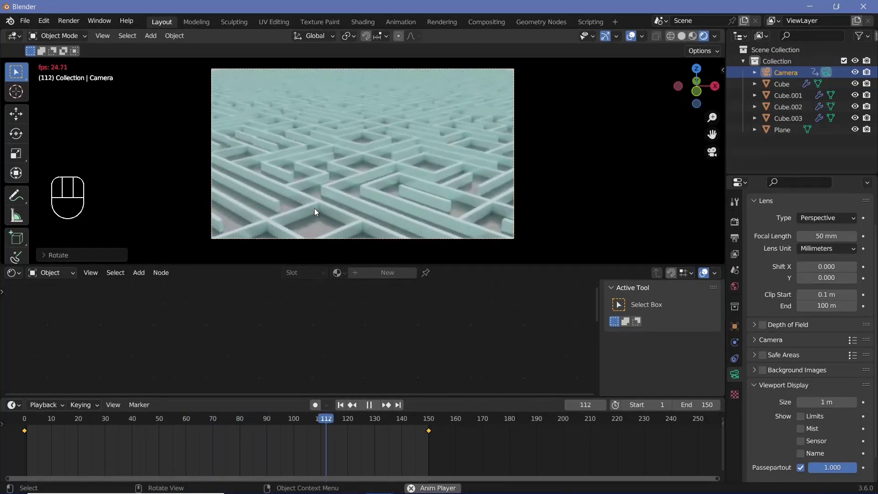
pyautogui.press('space')
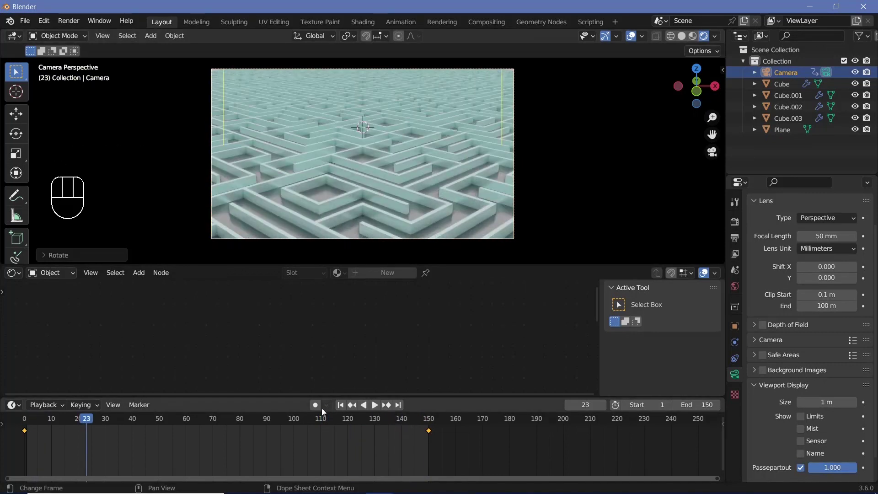
pyautogui.click(67, 24)
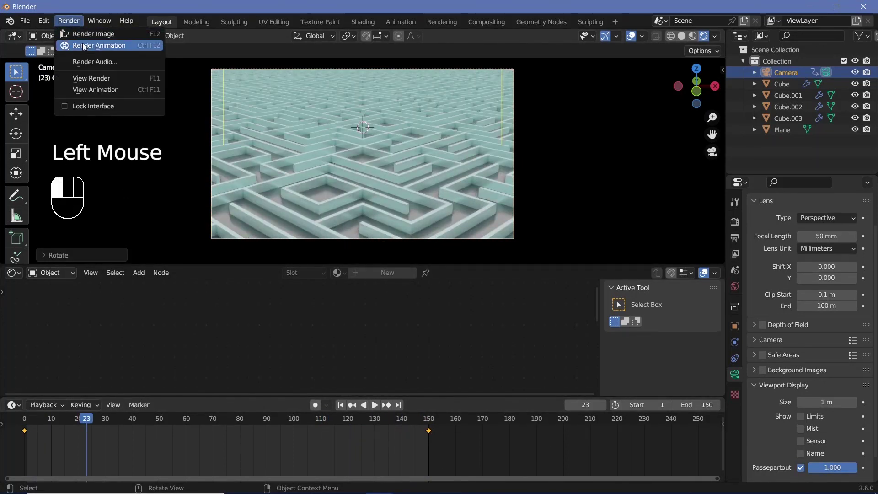